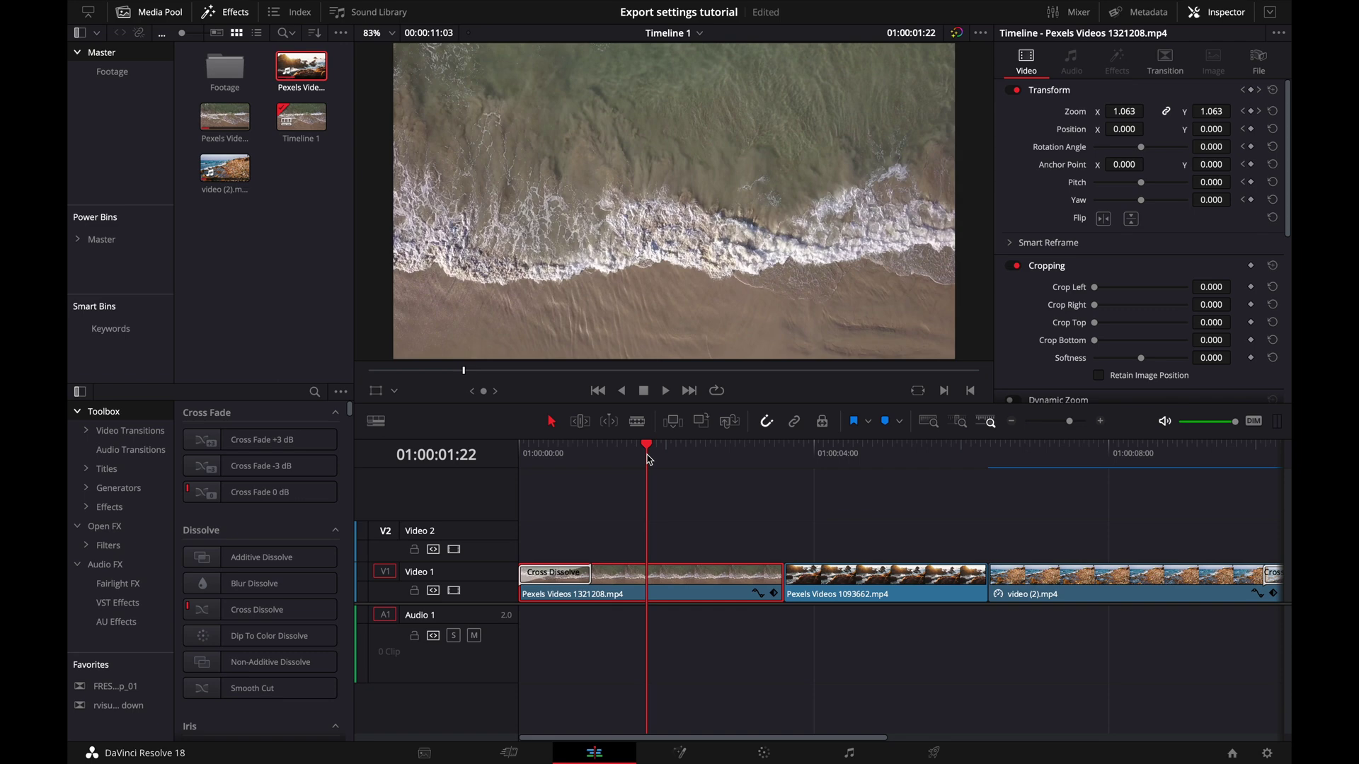
Step: Scrub the playhead forward through the first beach clip to about 01:00:02:12
left_click_drag(648, 459, 697, 525)
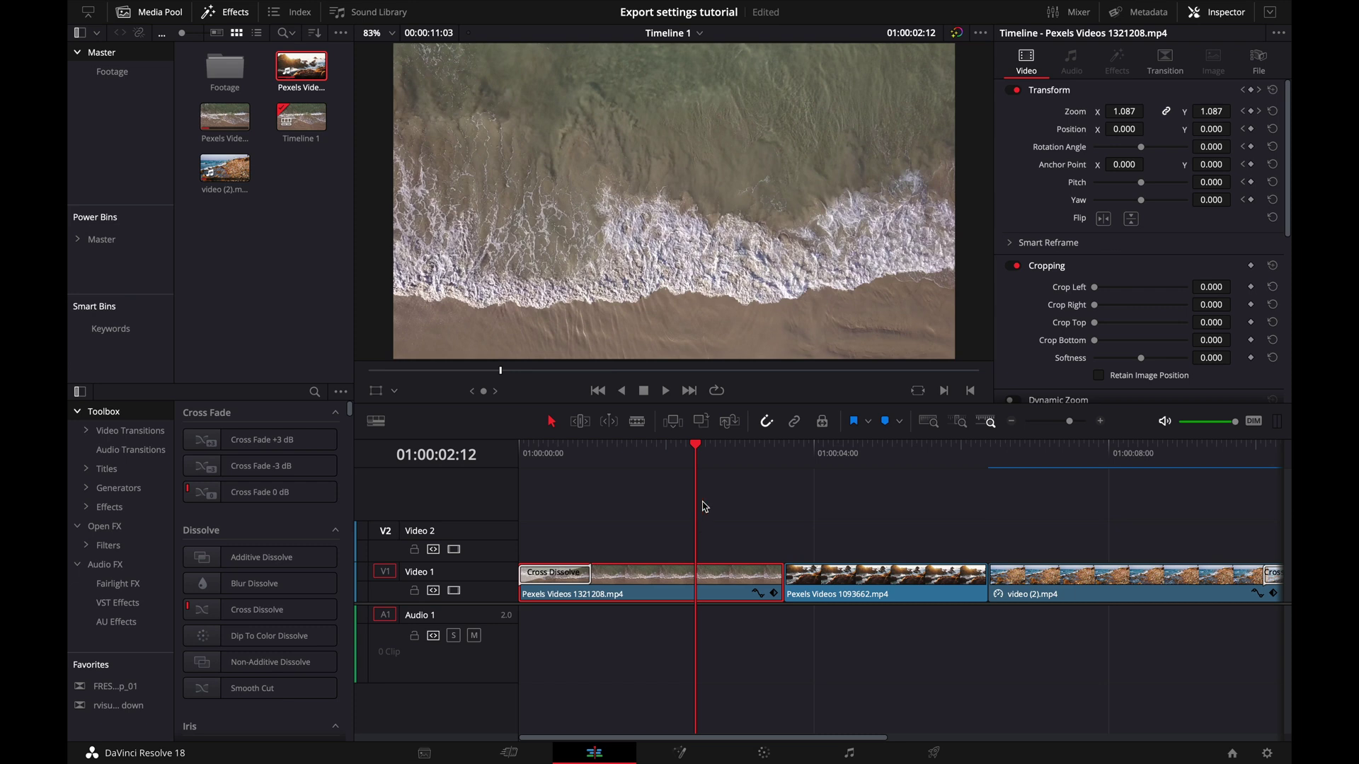
Step: Change the Project Settings timeline resolution from 1920 x 1080 HD to 3840 x 2160 Ultra HD
left_click(1265, 752)
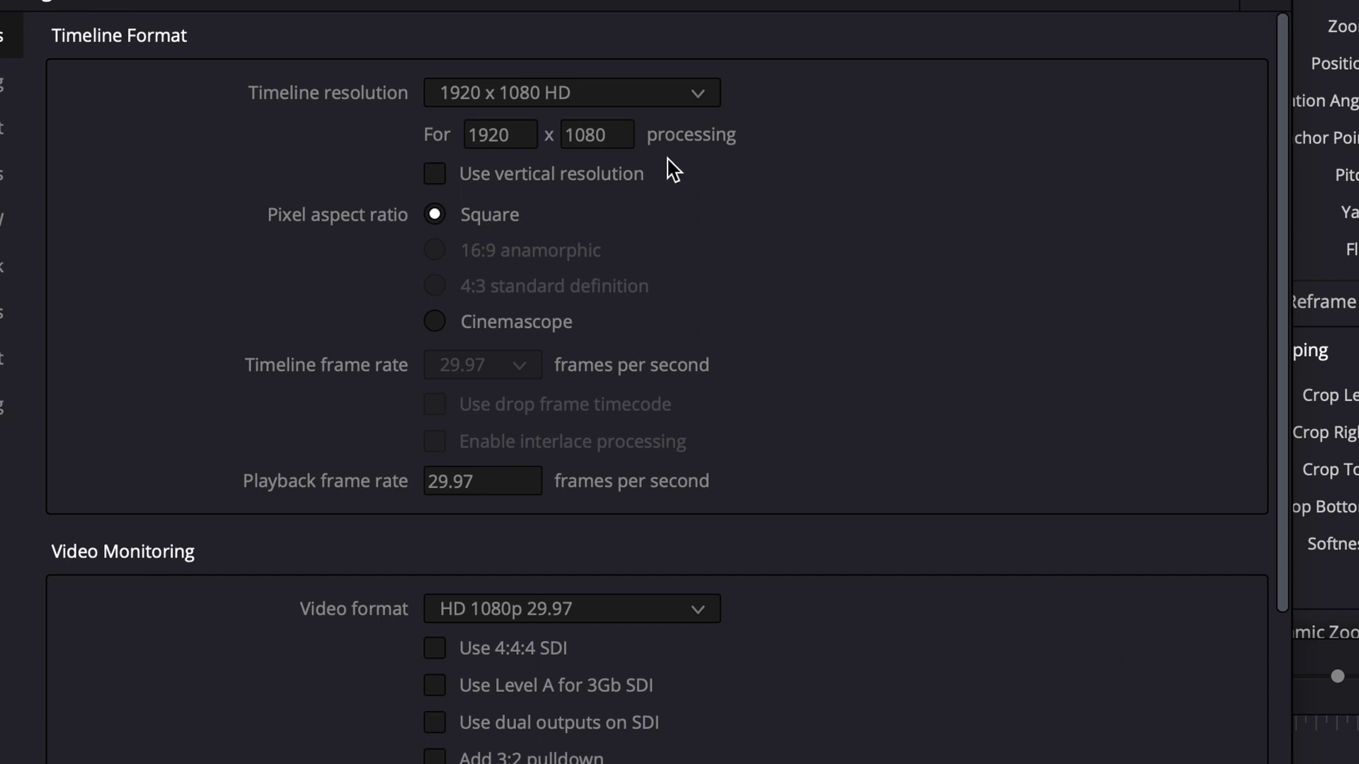
left_click(607, 104)
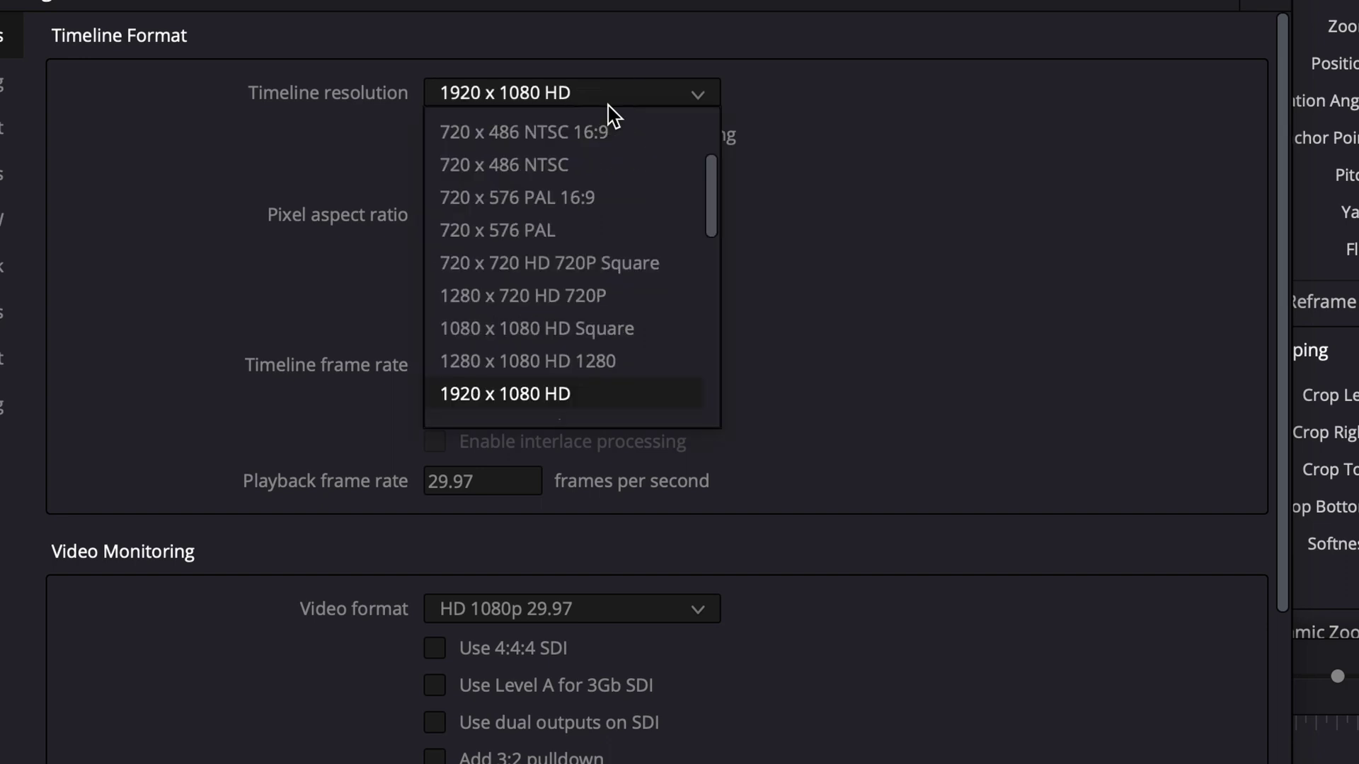
left_click(589, 89)
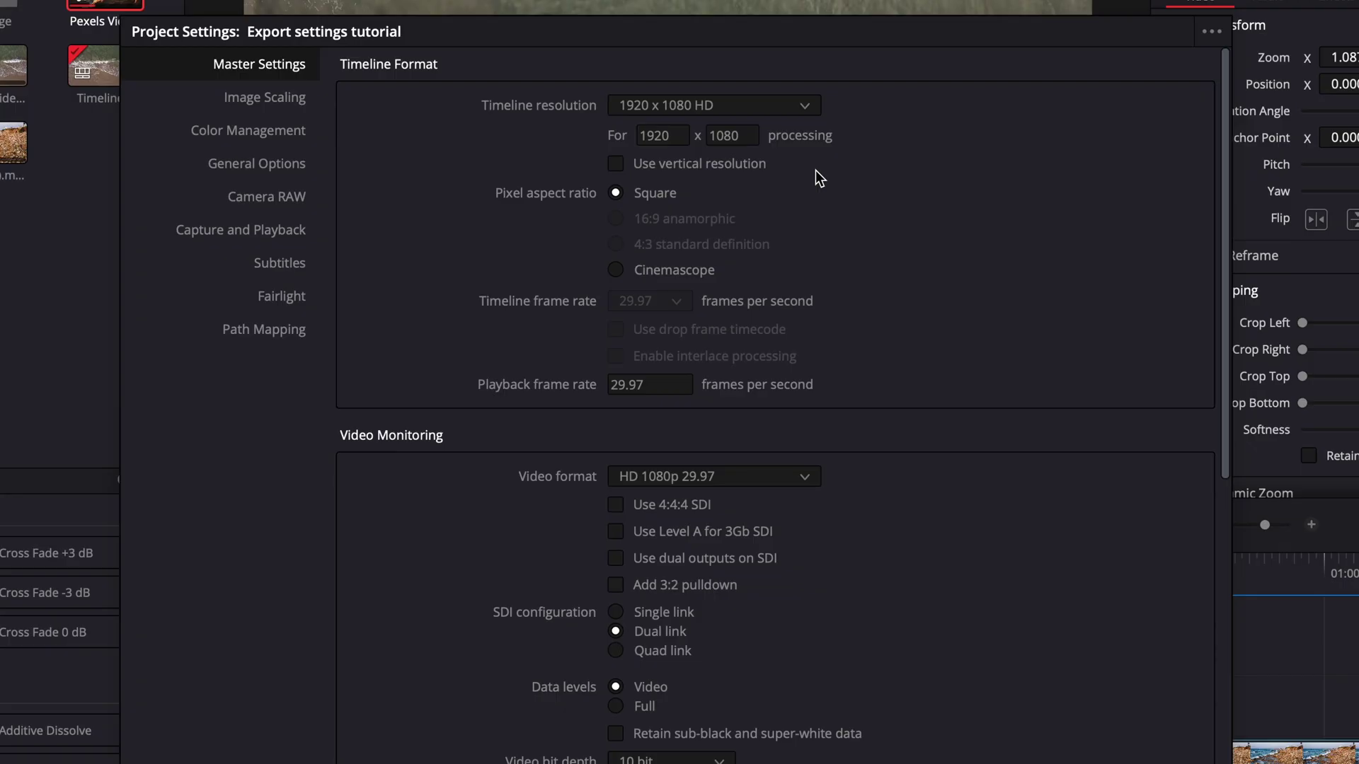
left_click(797, 113)
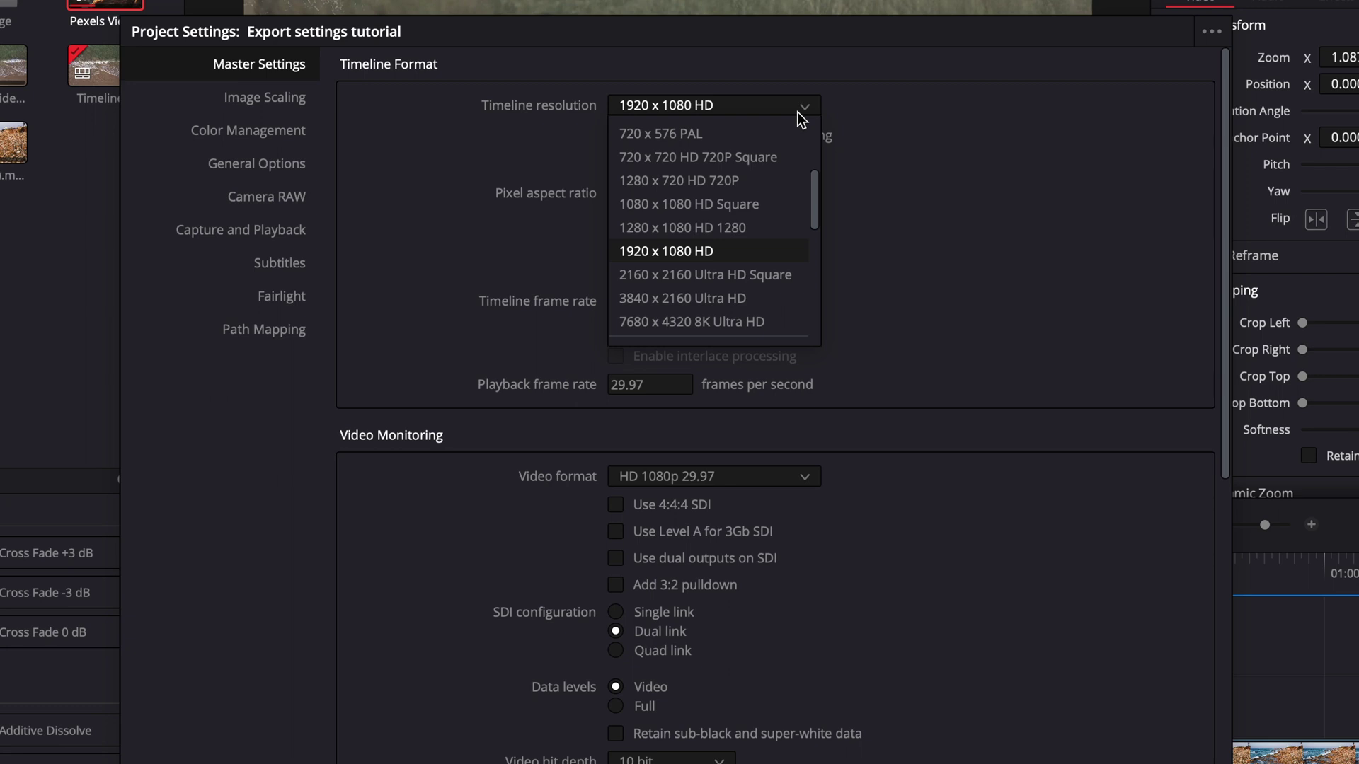
left_click(690, 297)
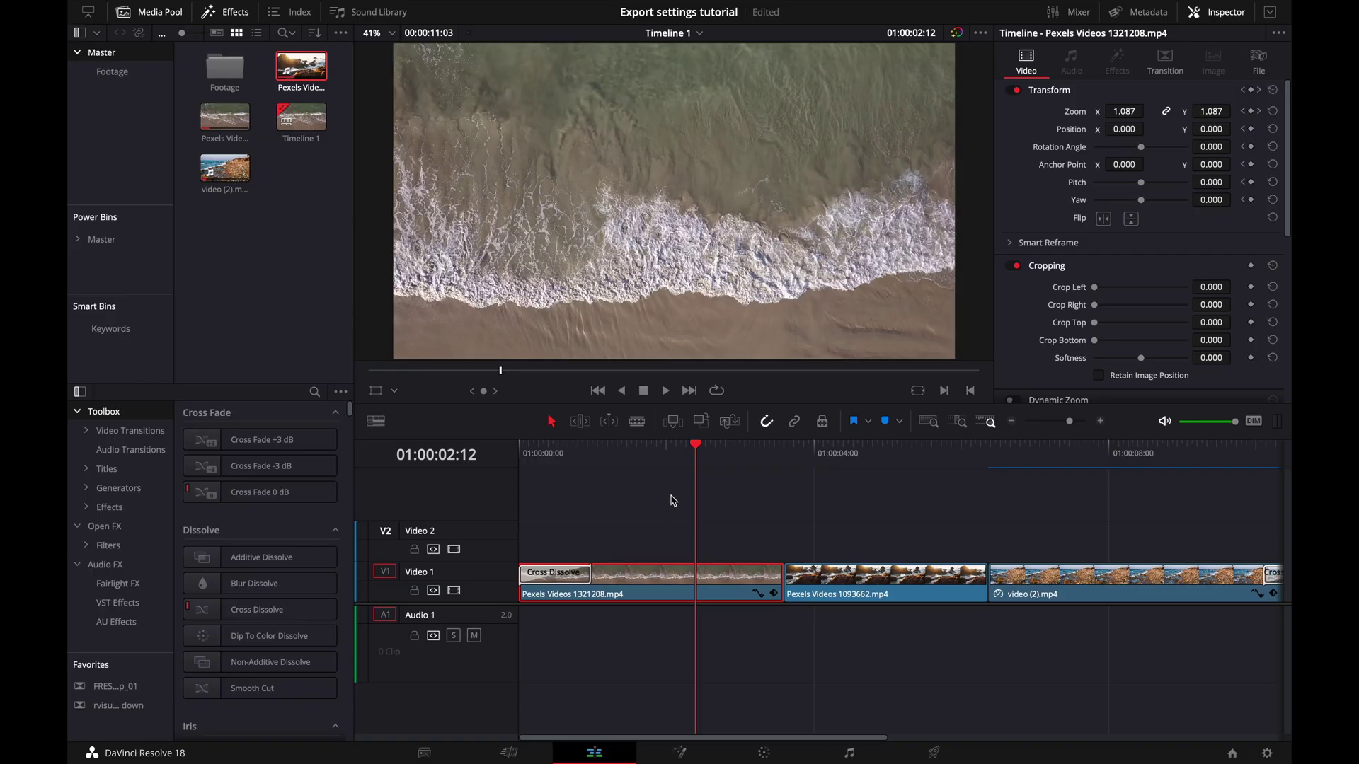
mouse_move(424, 4)
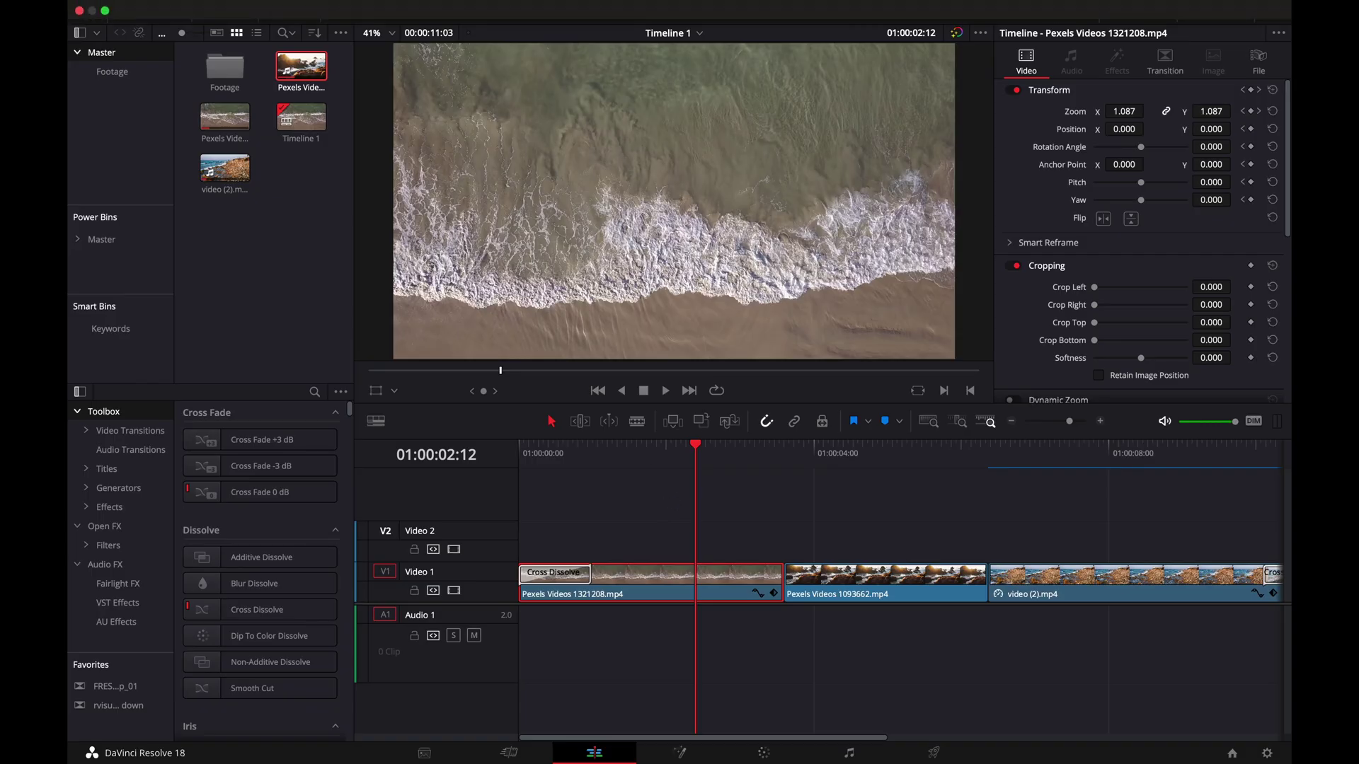
left_click(187, 7)
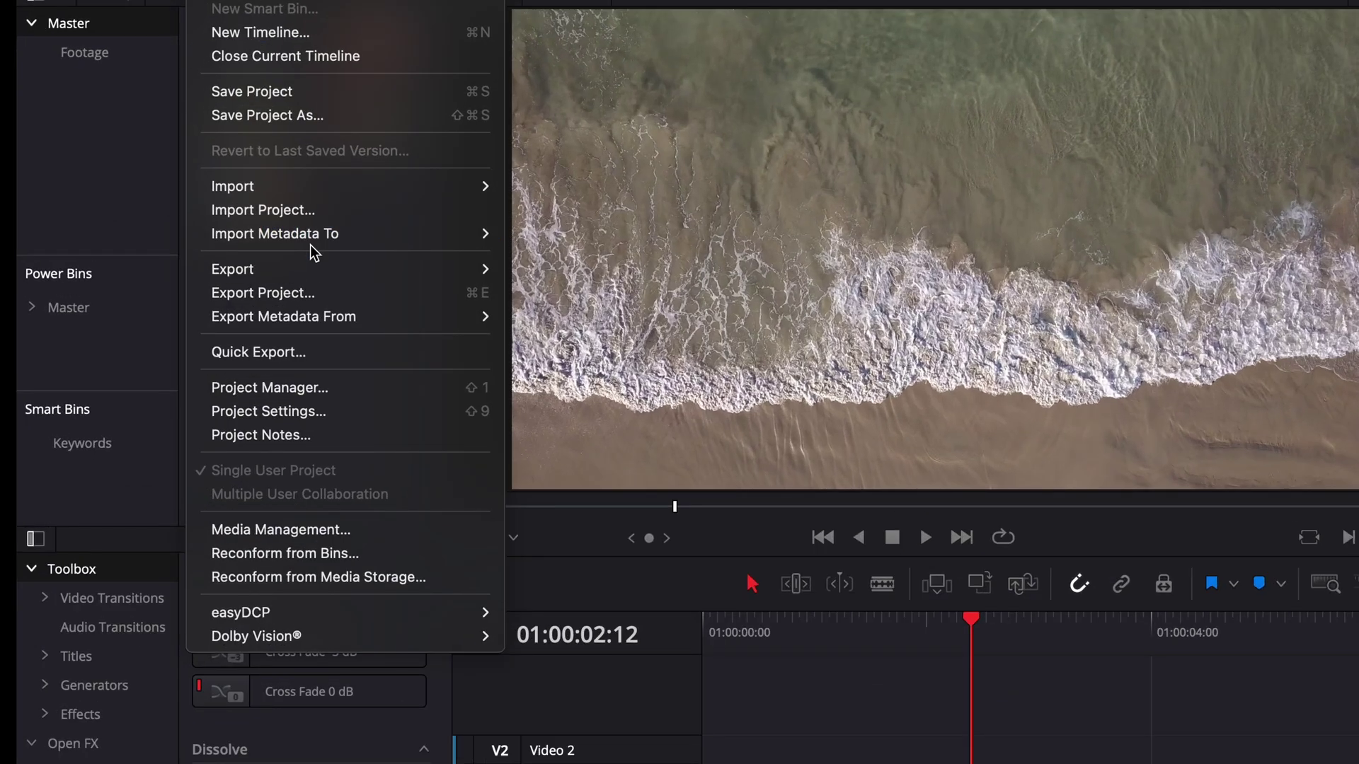
mouse_move(330, 271)
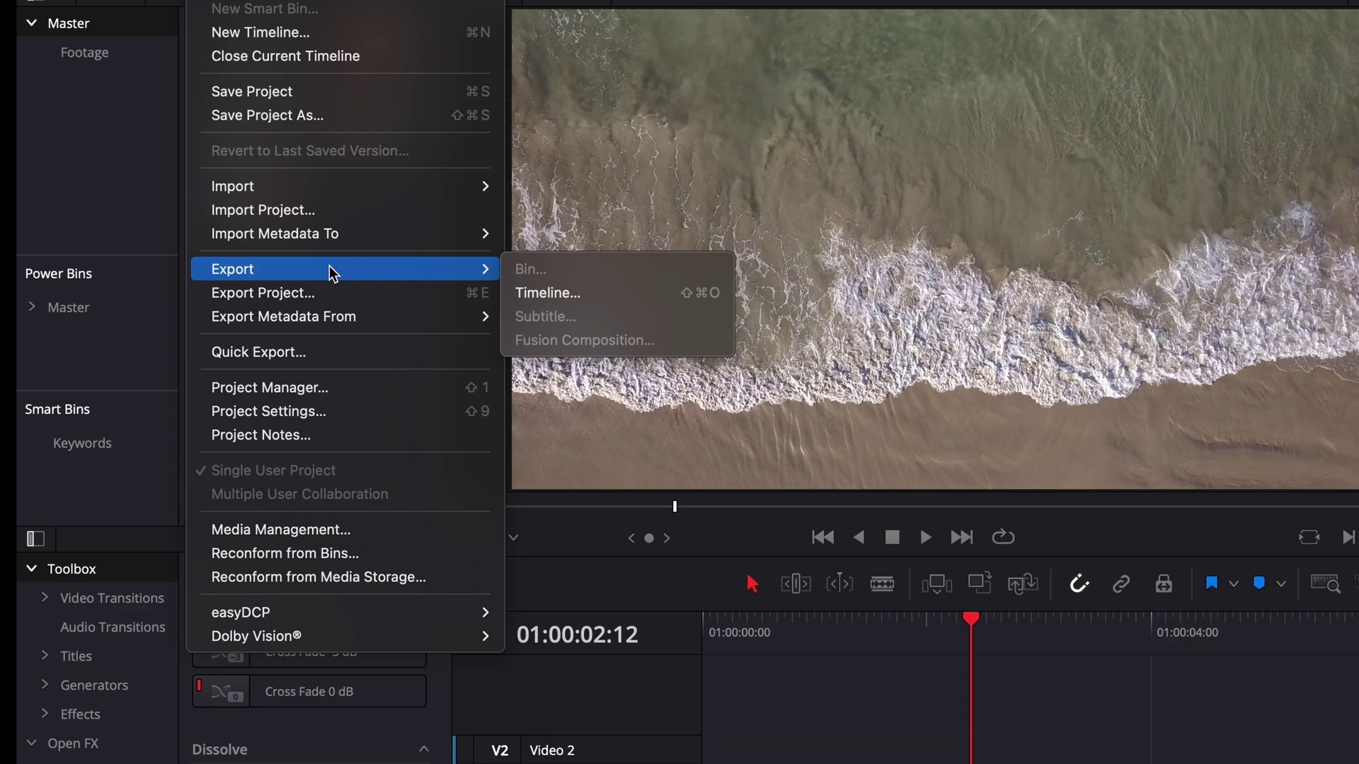
left_click(285, 352)
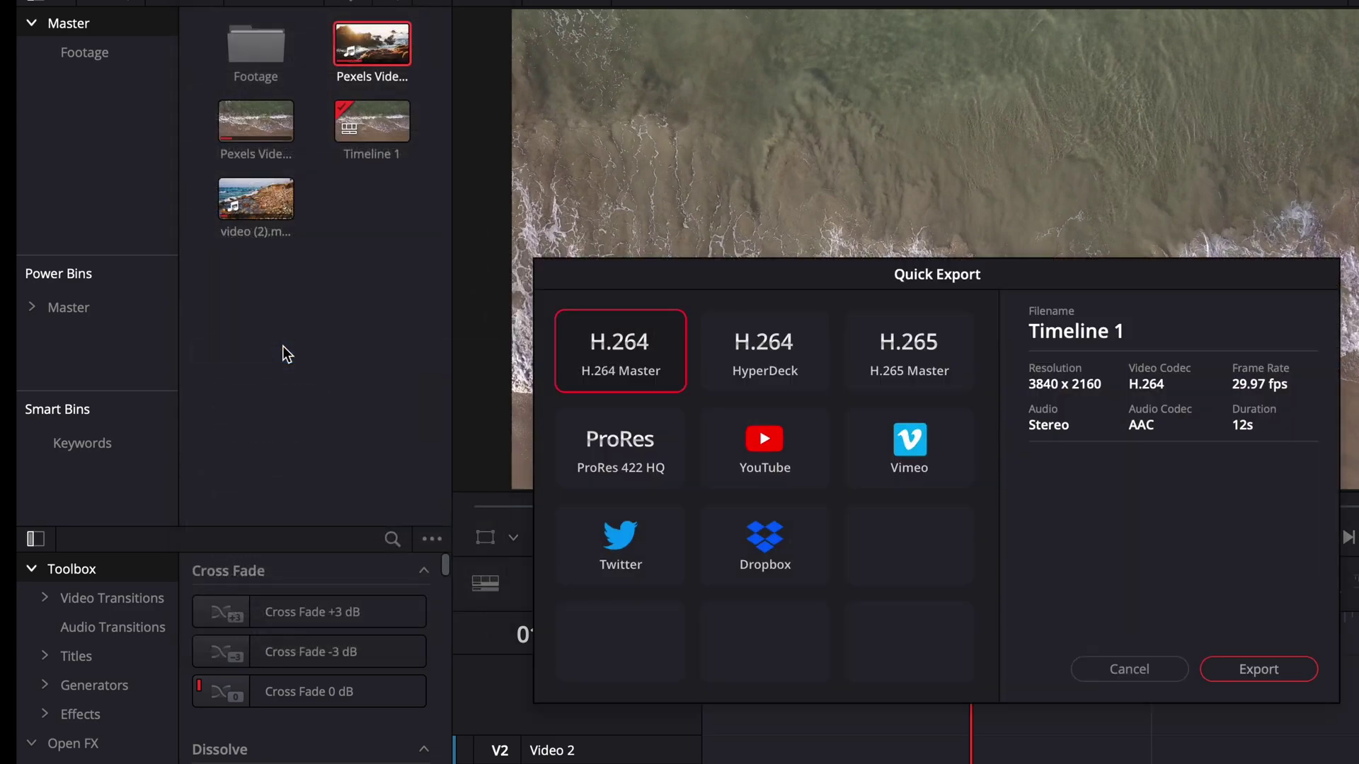
left_click(873, 319)
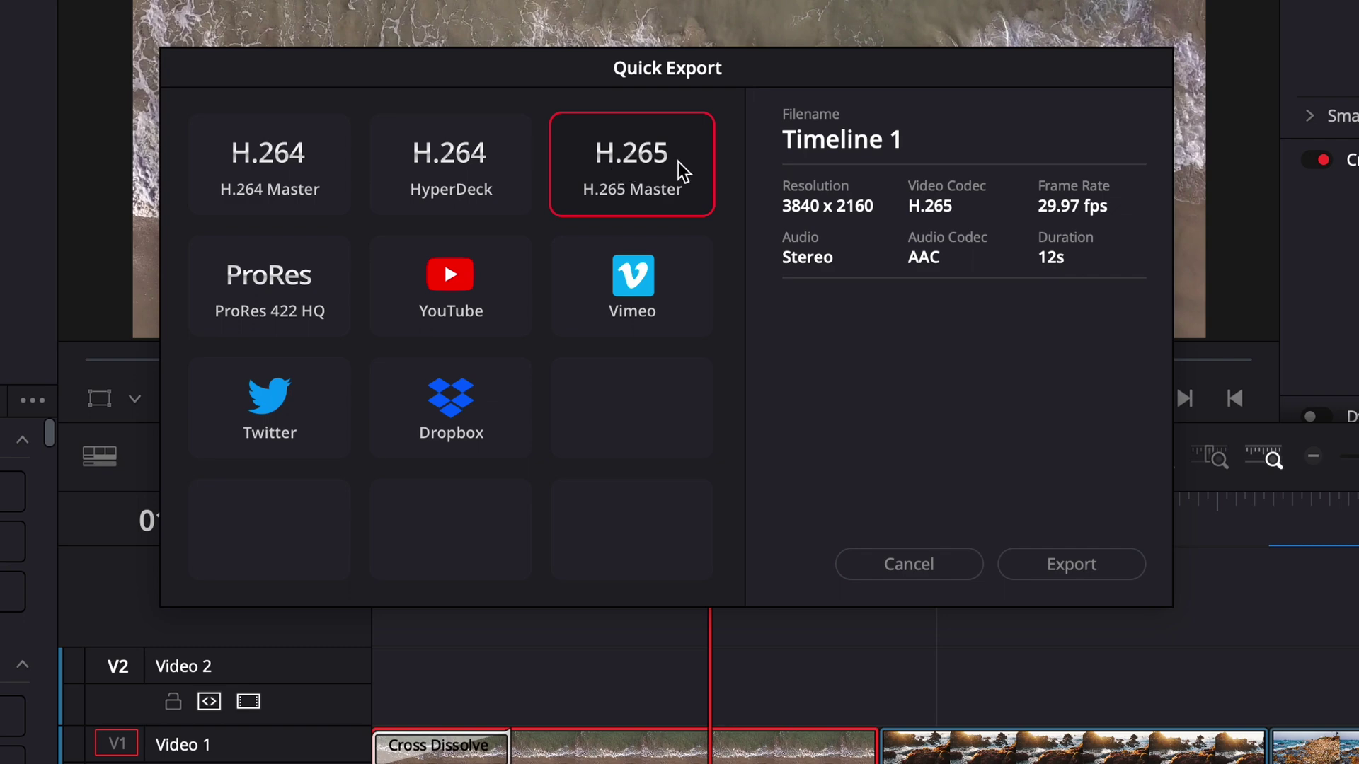
left_click(499, 271)
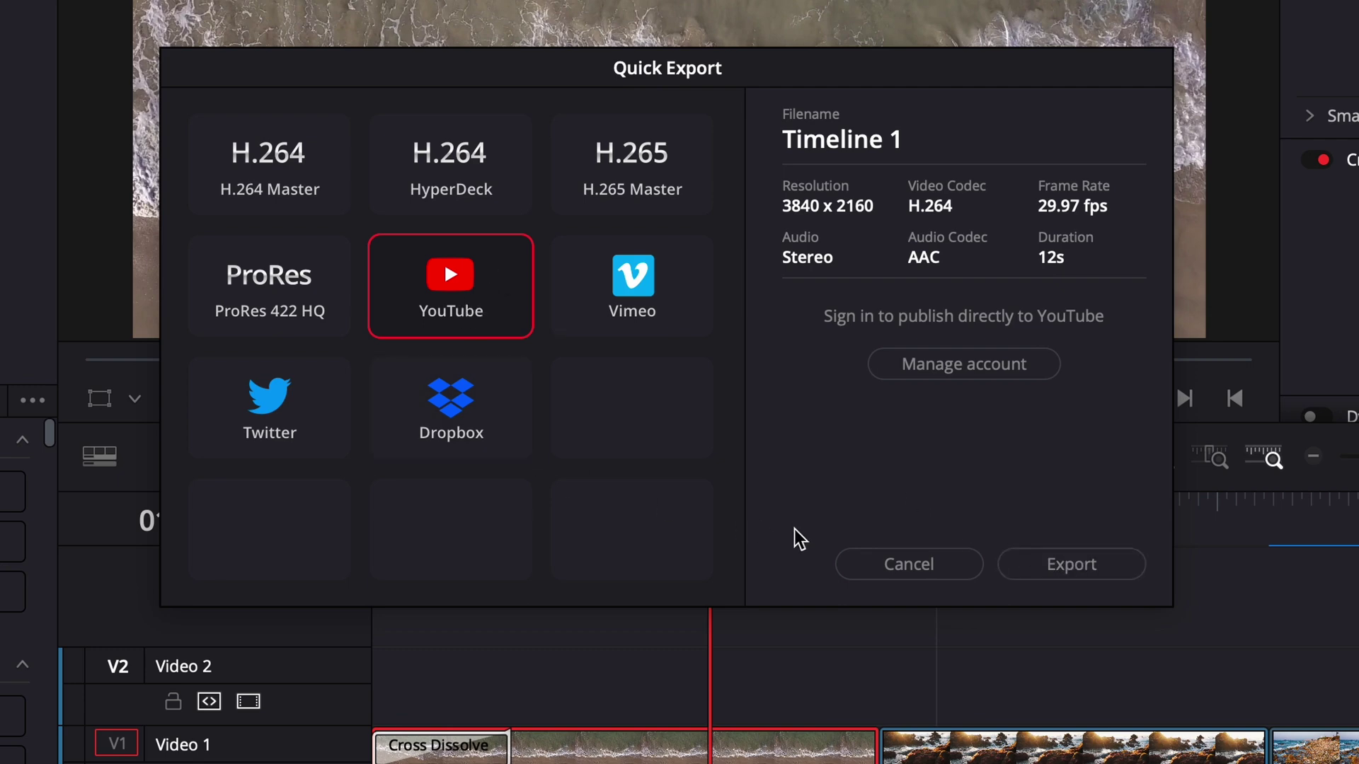
left_click(867, 562)
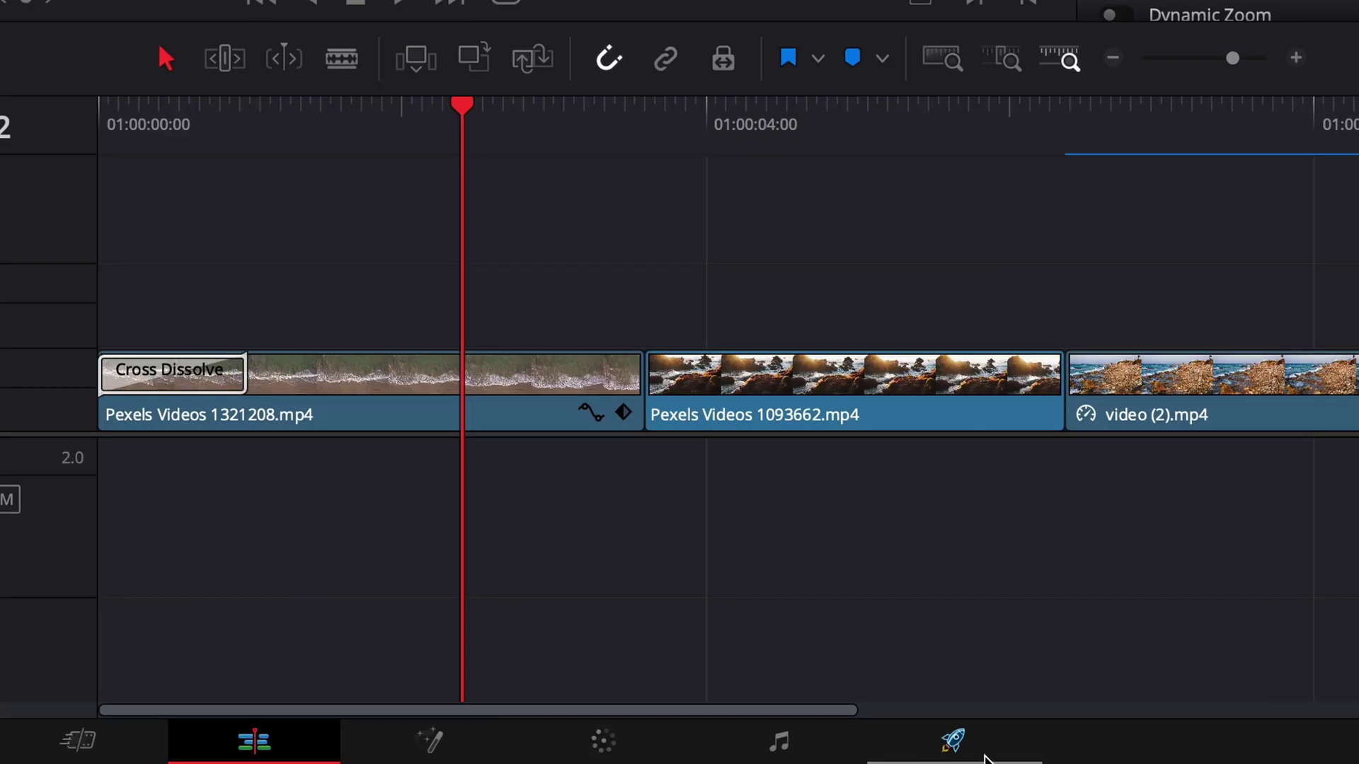
Step: Open the Deliver page to review the QuickTime H.264 render settings and the empty queue
left_click(935, 753)
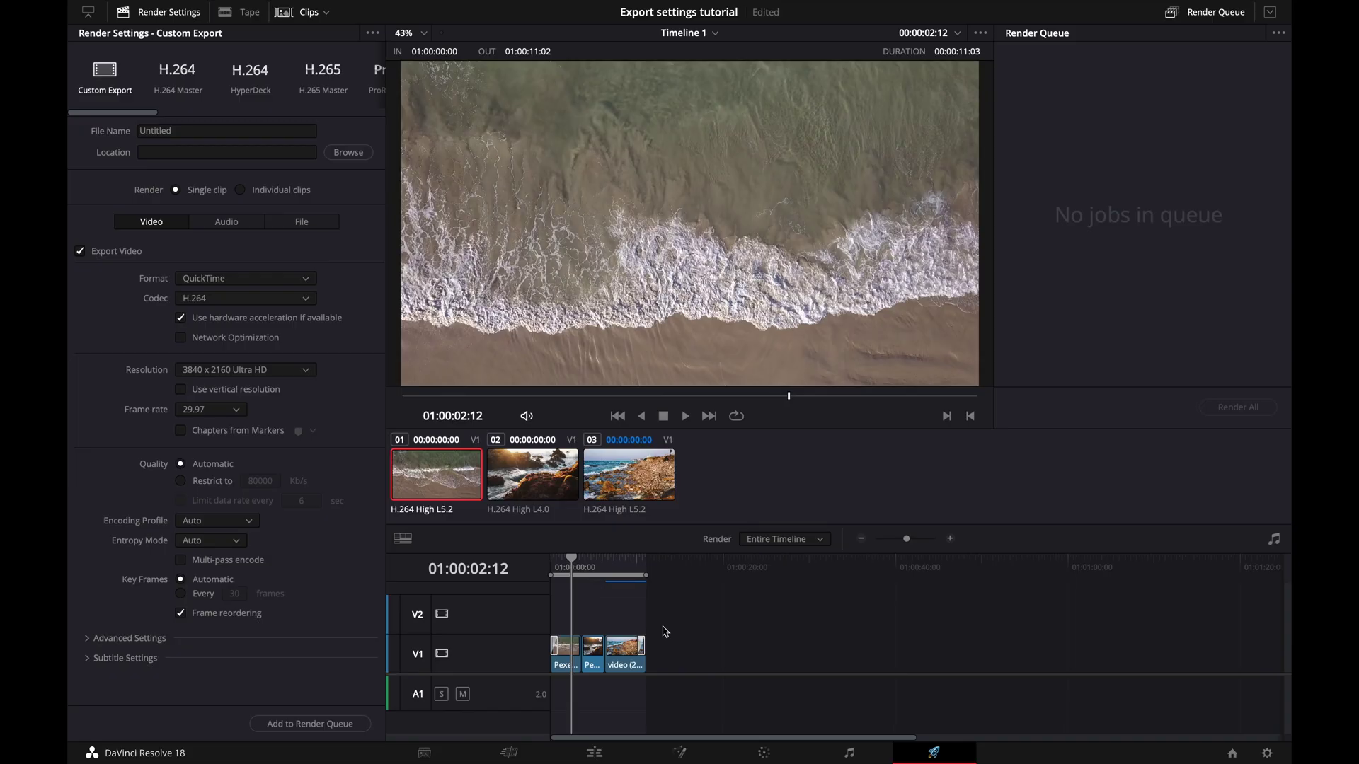
scroll(664, 631, "up", 5)
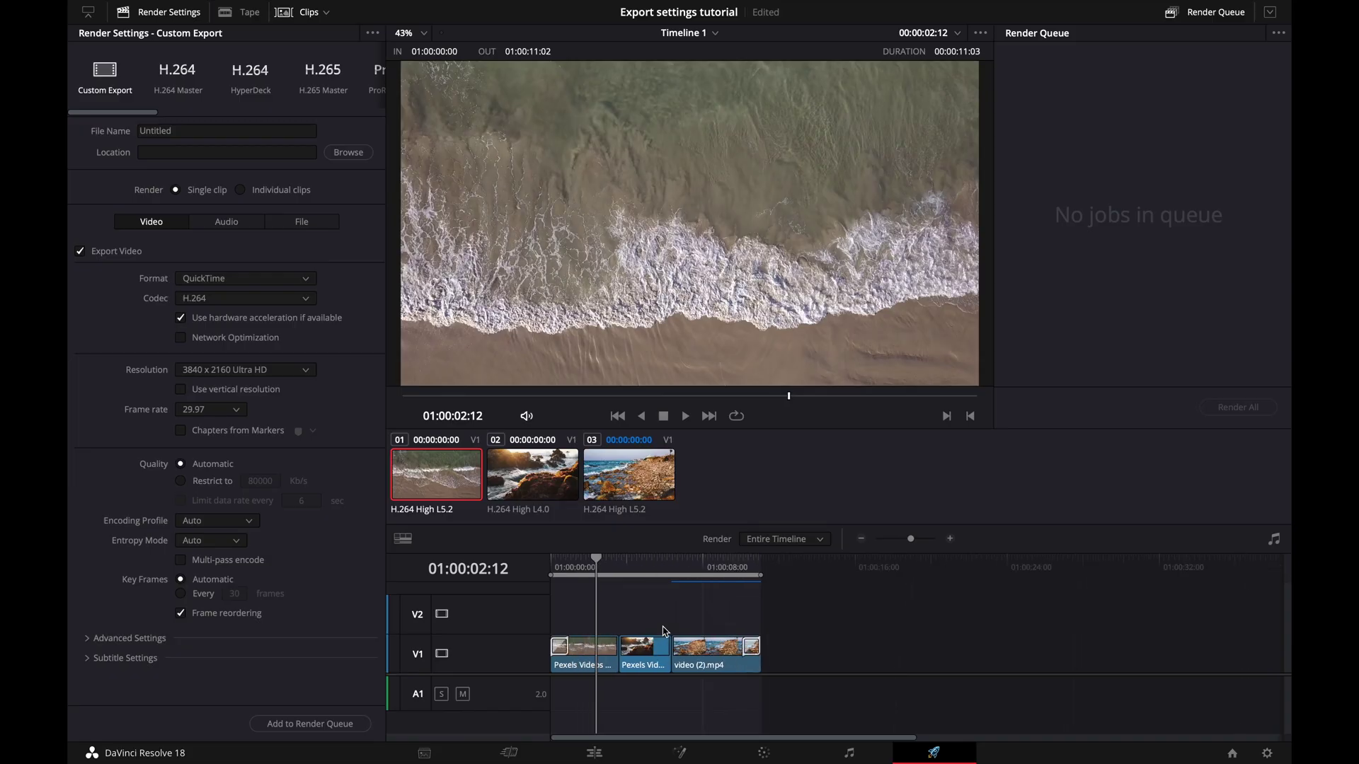
scroll(664, 631, "down", 3)
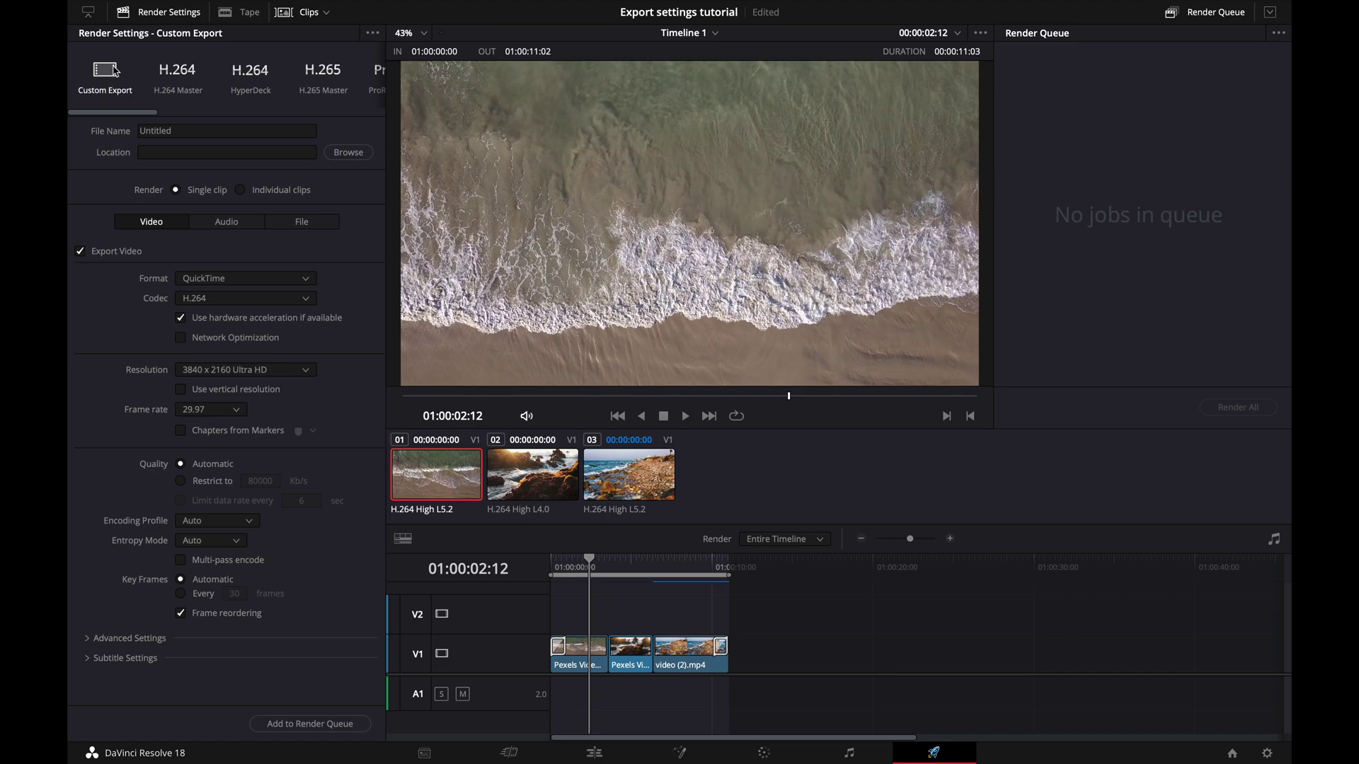
left_click(215, 134)
Step: Name the output 'test video 1', save it to Movies, queue the job and render all
double_click(216, 134)
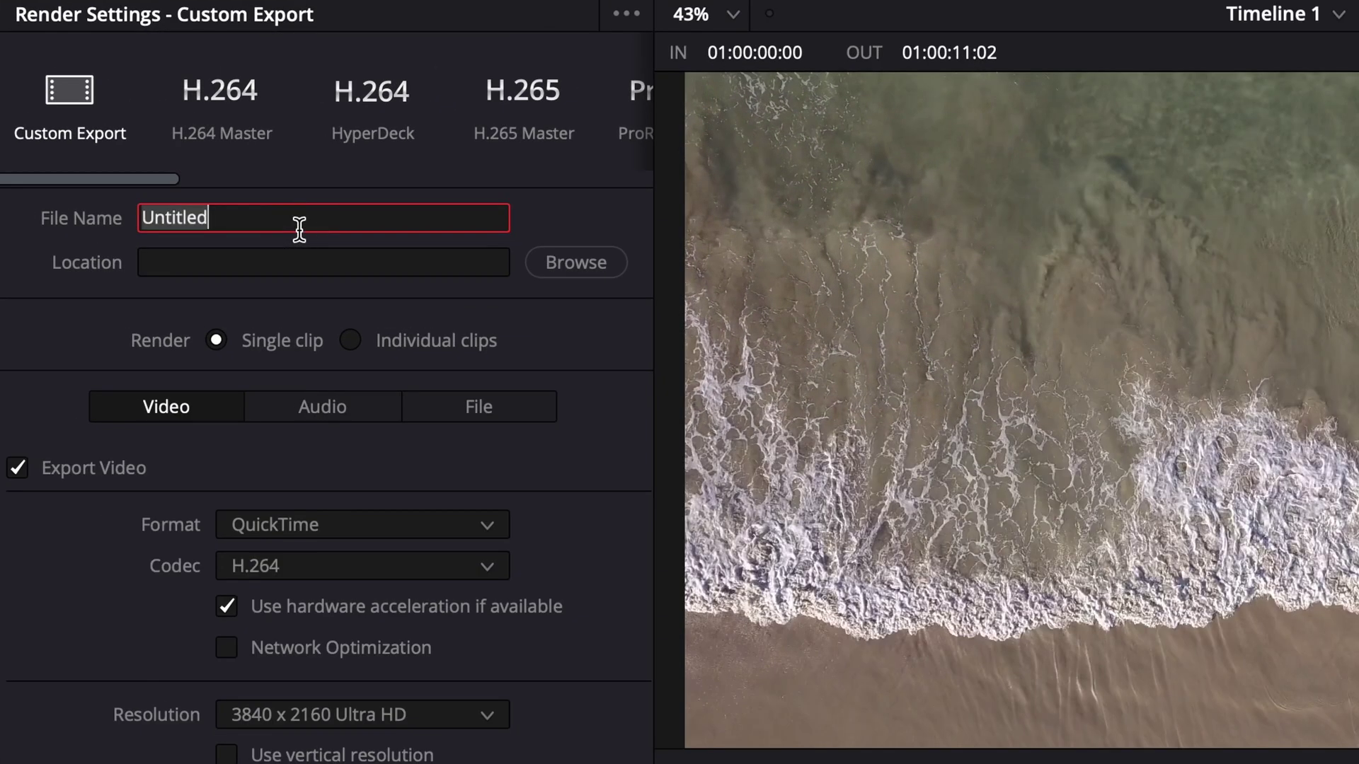
type("test video 1")
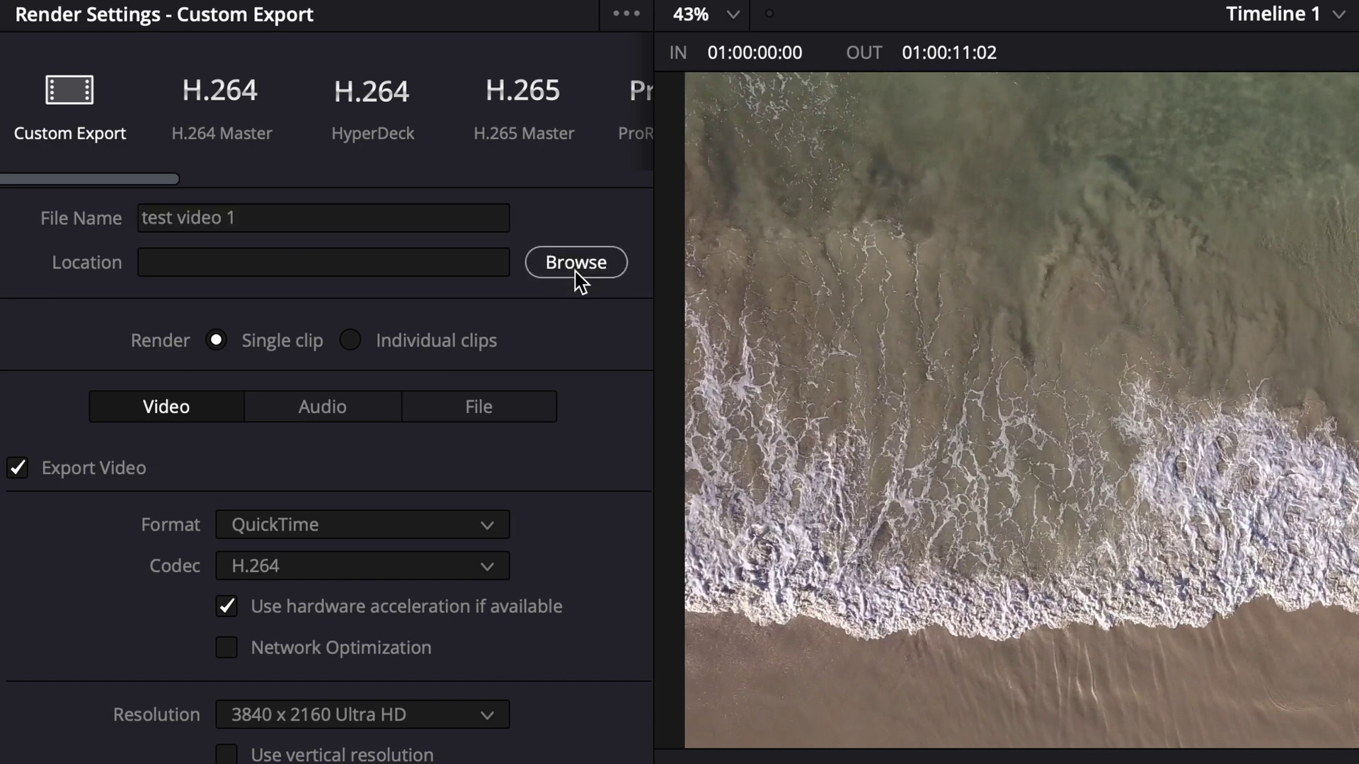
left_click(579, 281)
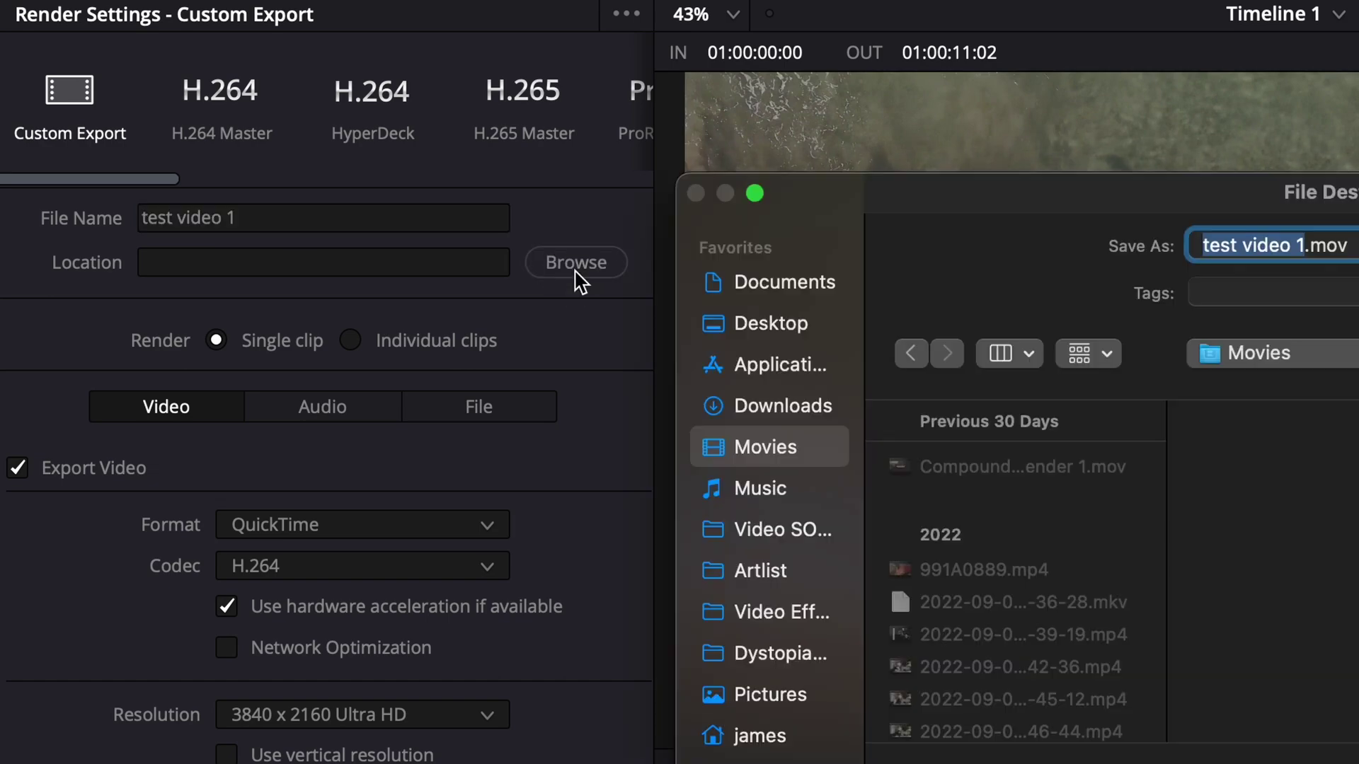
left_click(1291, 566)
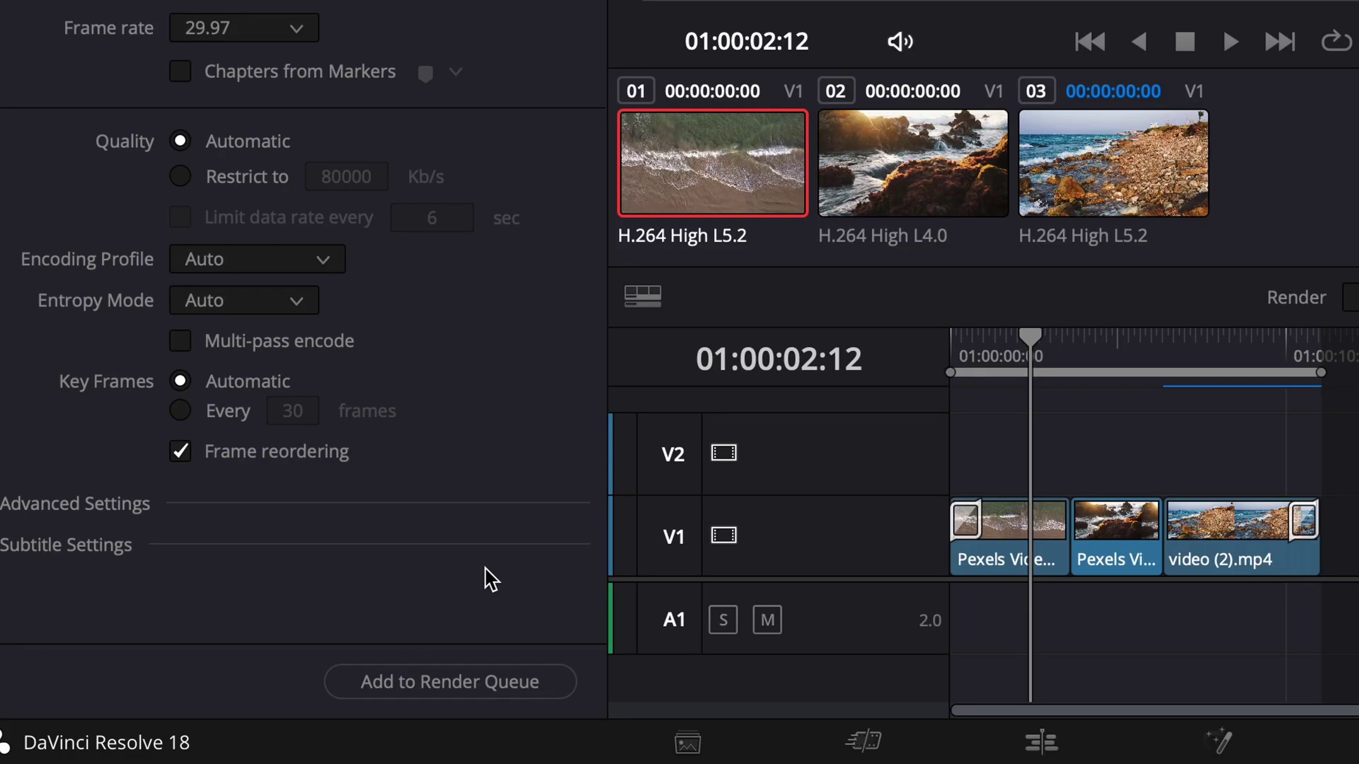
left_click(425, 679)
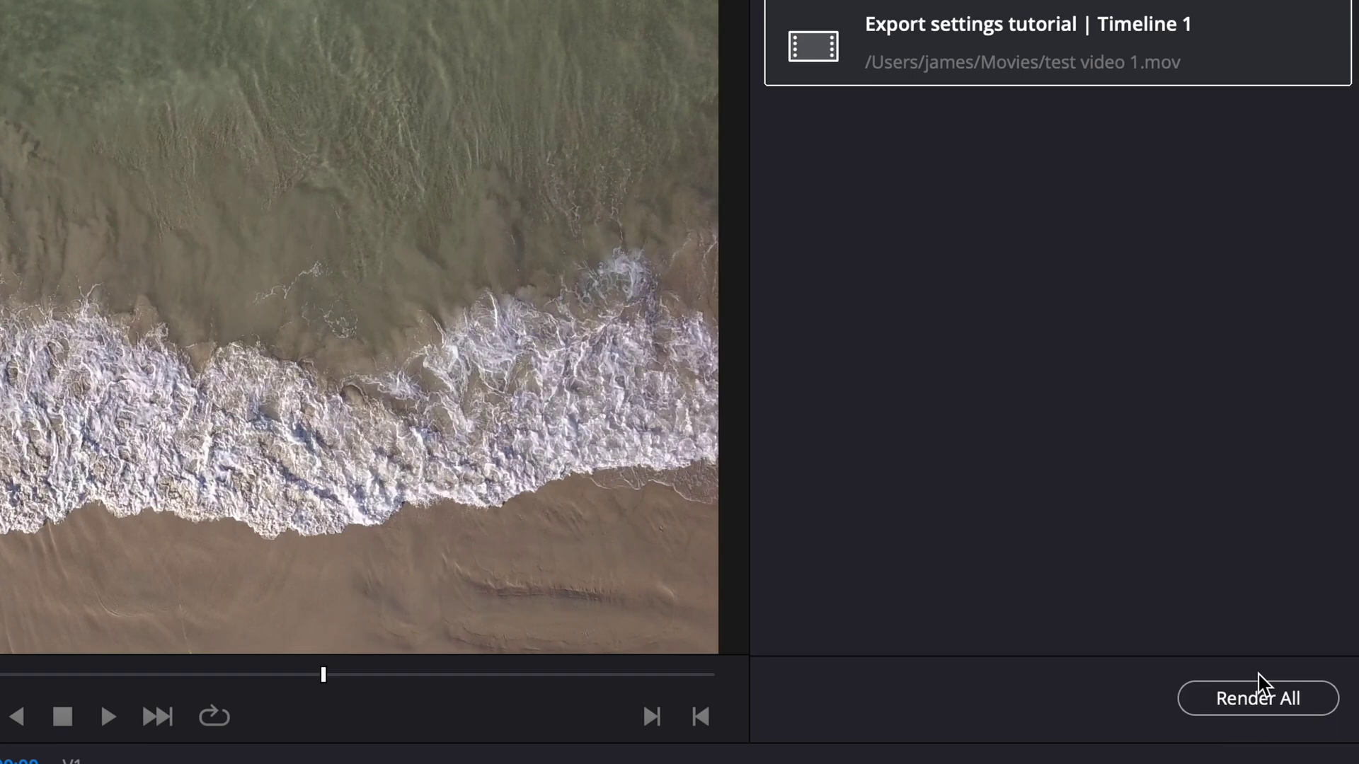
left_click(1258, 690)
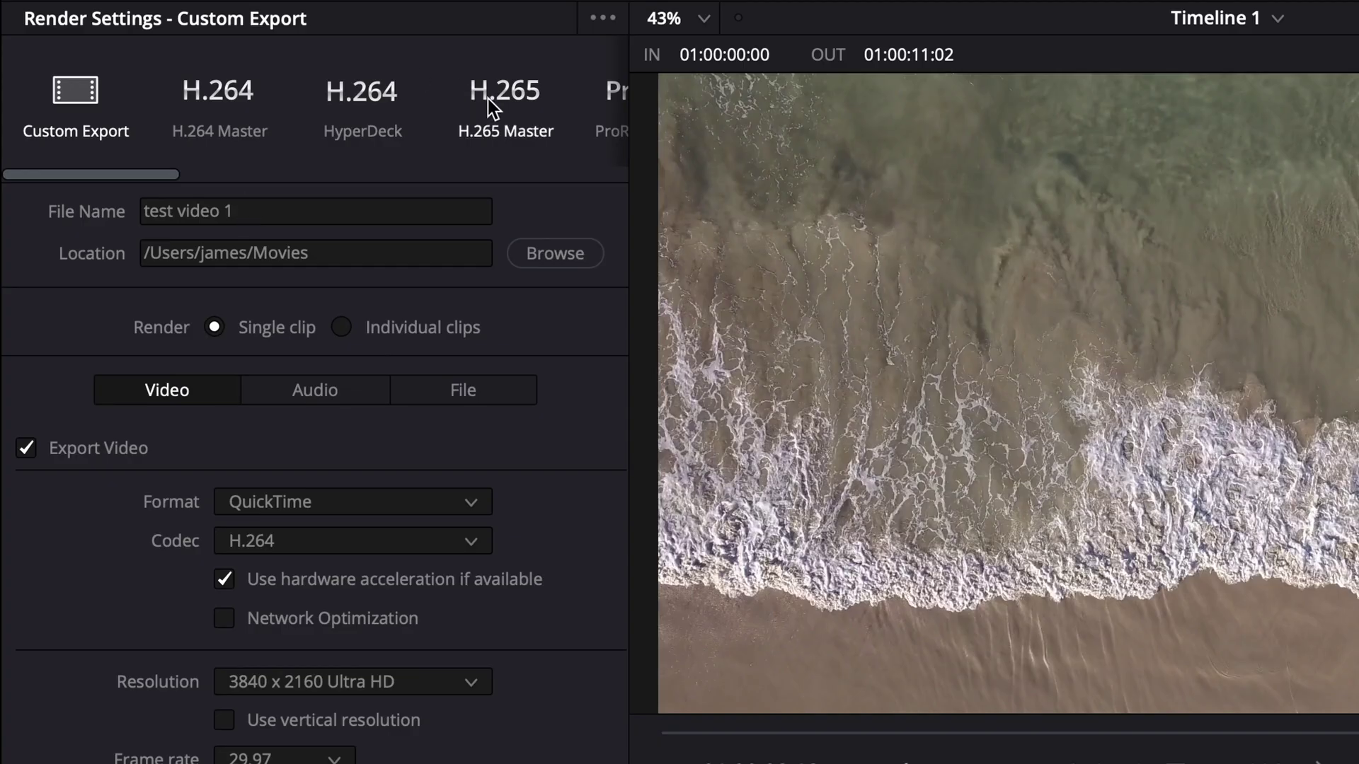
Step: Apply the H.265 Master preset and retype the file name as 'tdst video 1'
left_click(499, 105)
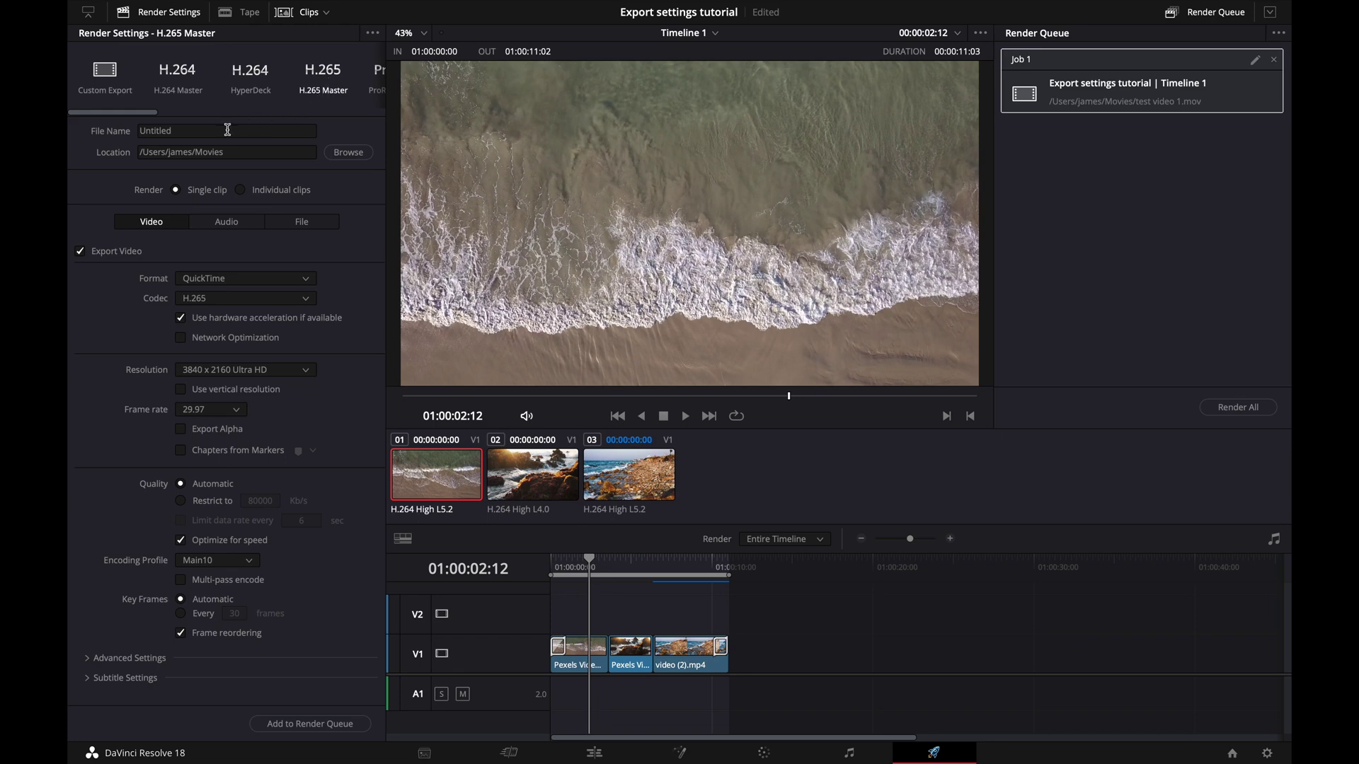
left_click(226, 129)
type("tdst video 1")
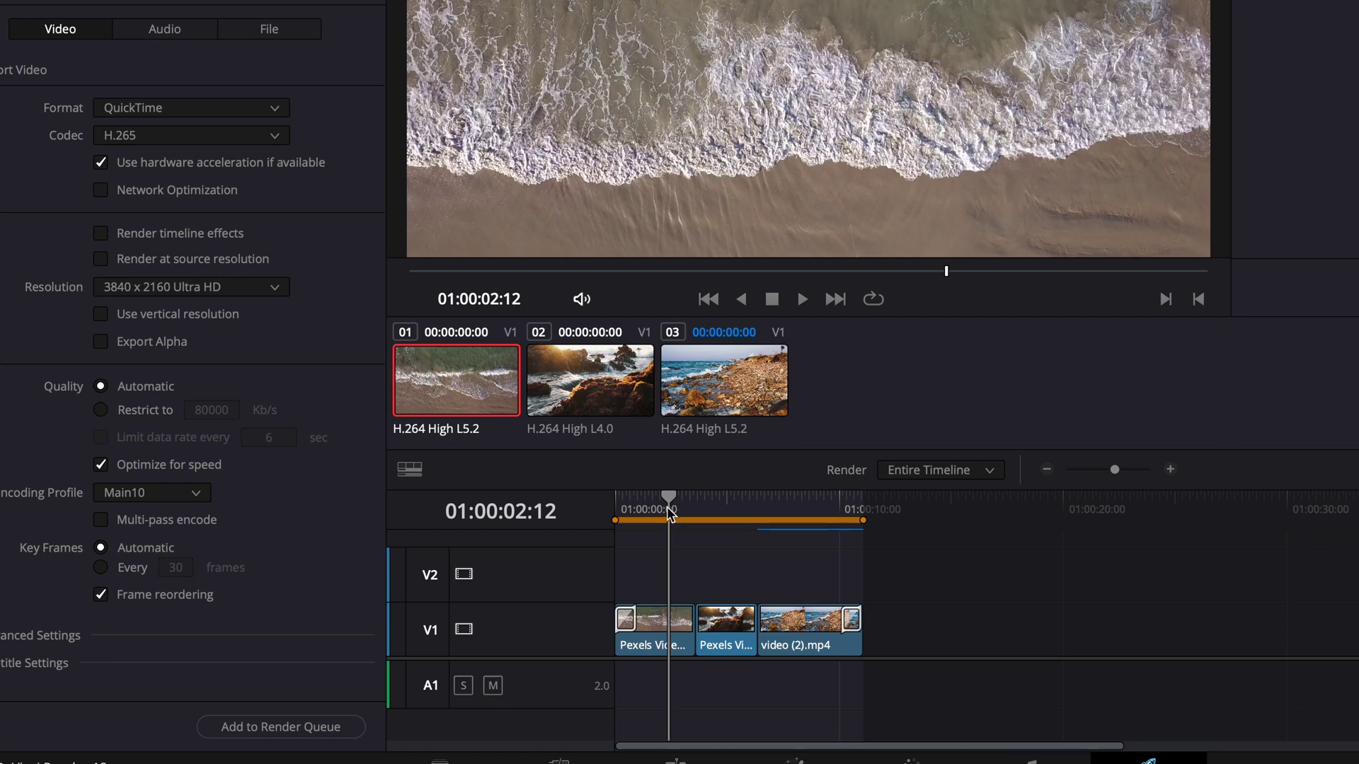
key("Home")
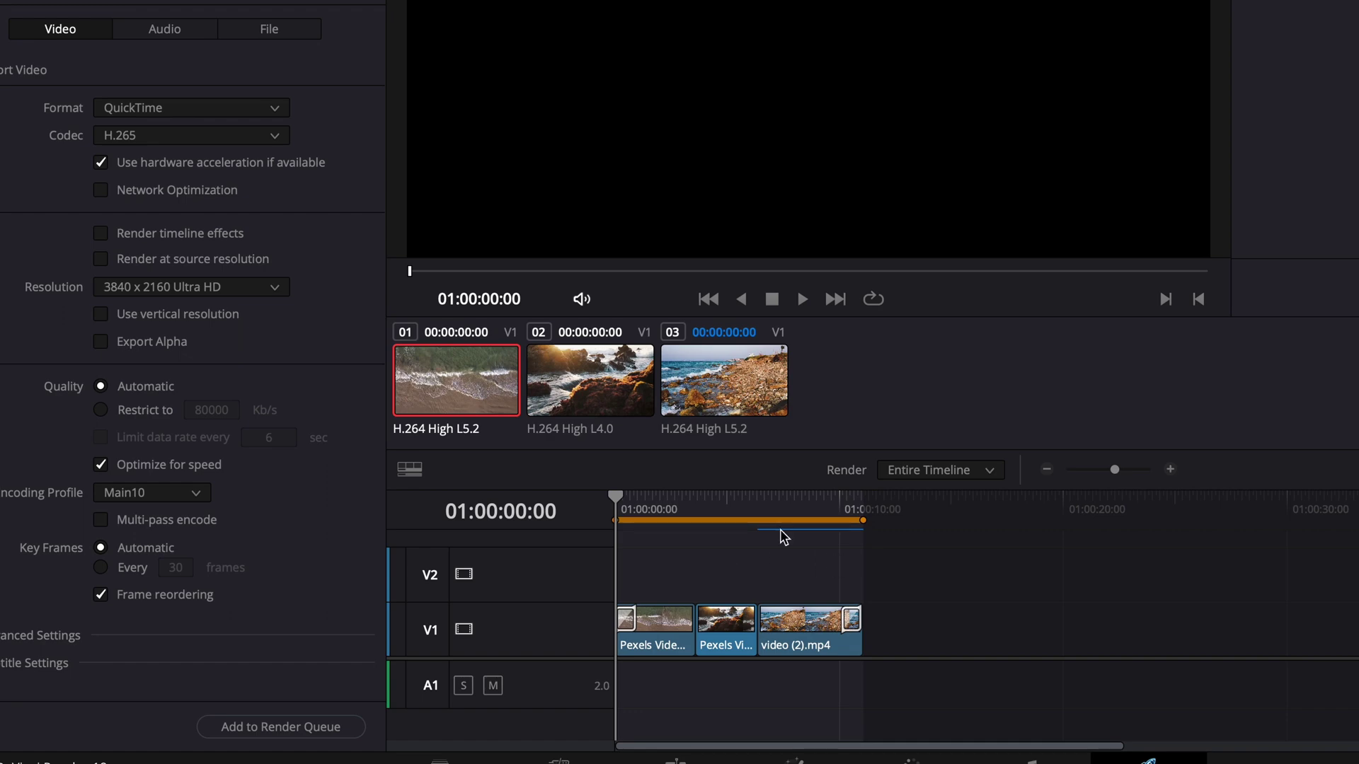
left_click(634, 501)
left_click_drag(635, 506, 678, 527)
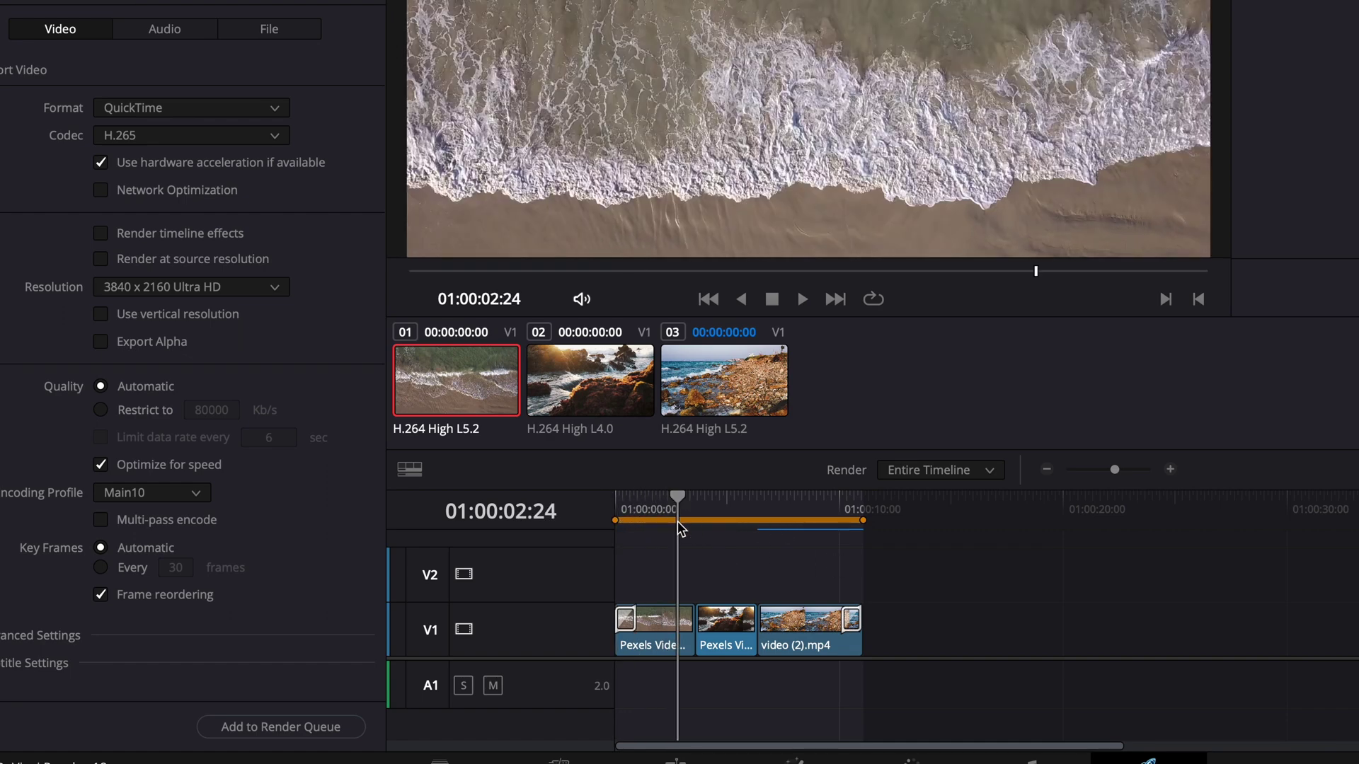
left_click(729, 496)
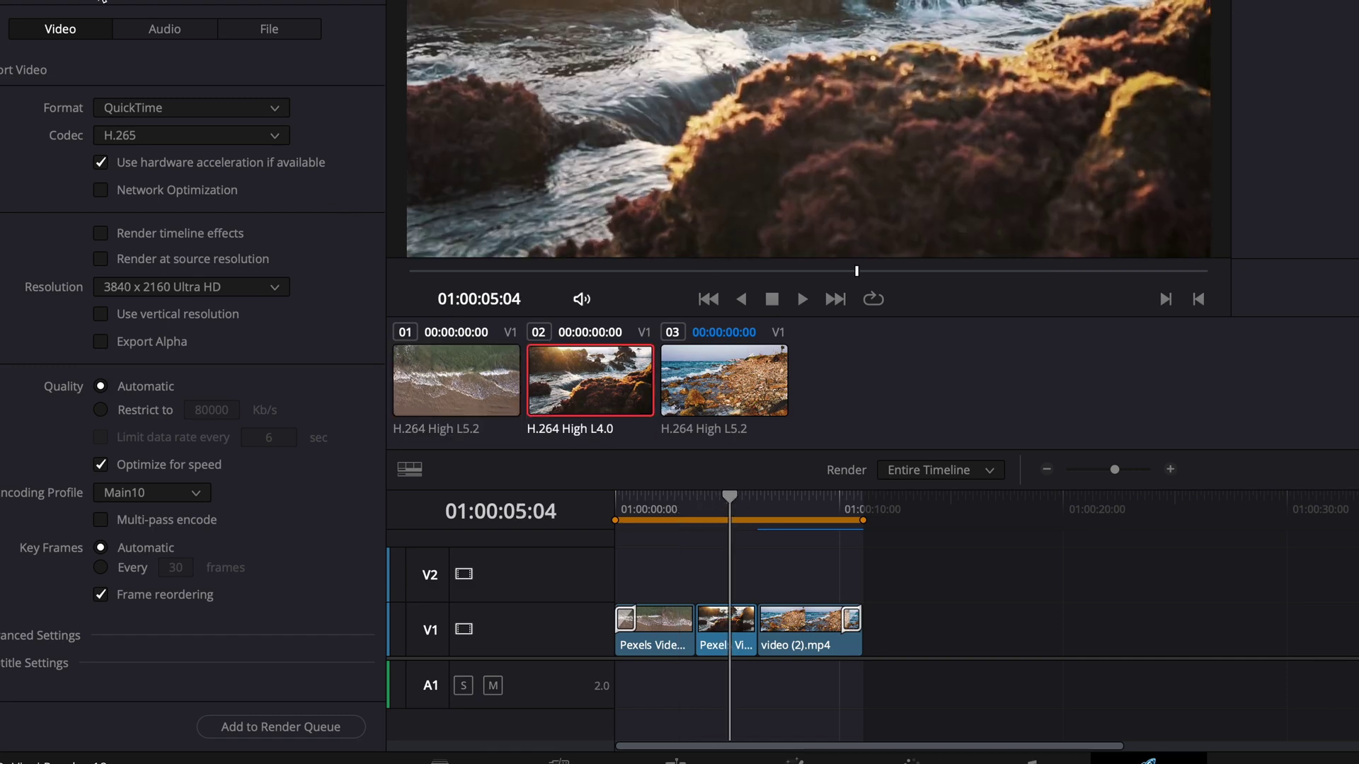
left_click(661, 496)
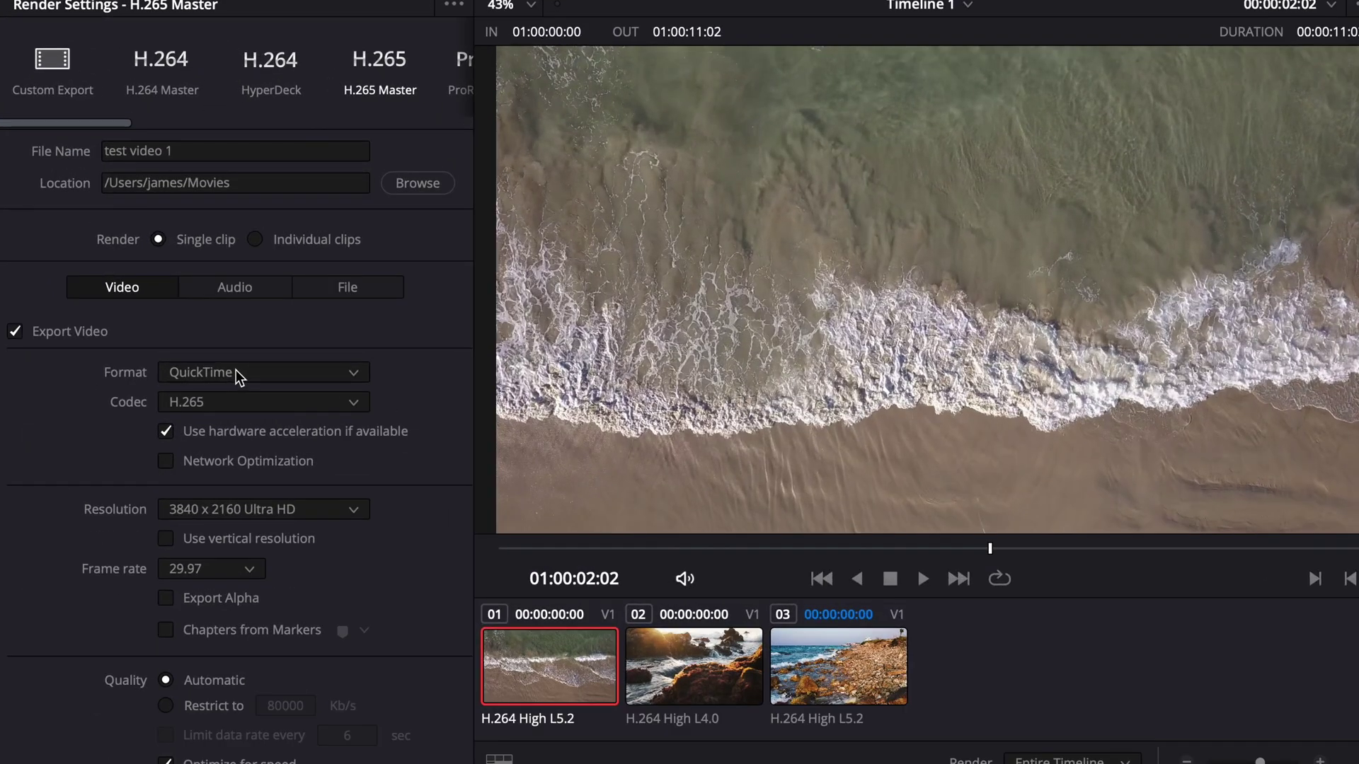
Step: Try the MP4 container format with the H.265 codec
left_click(236, 370)
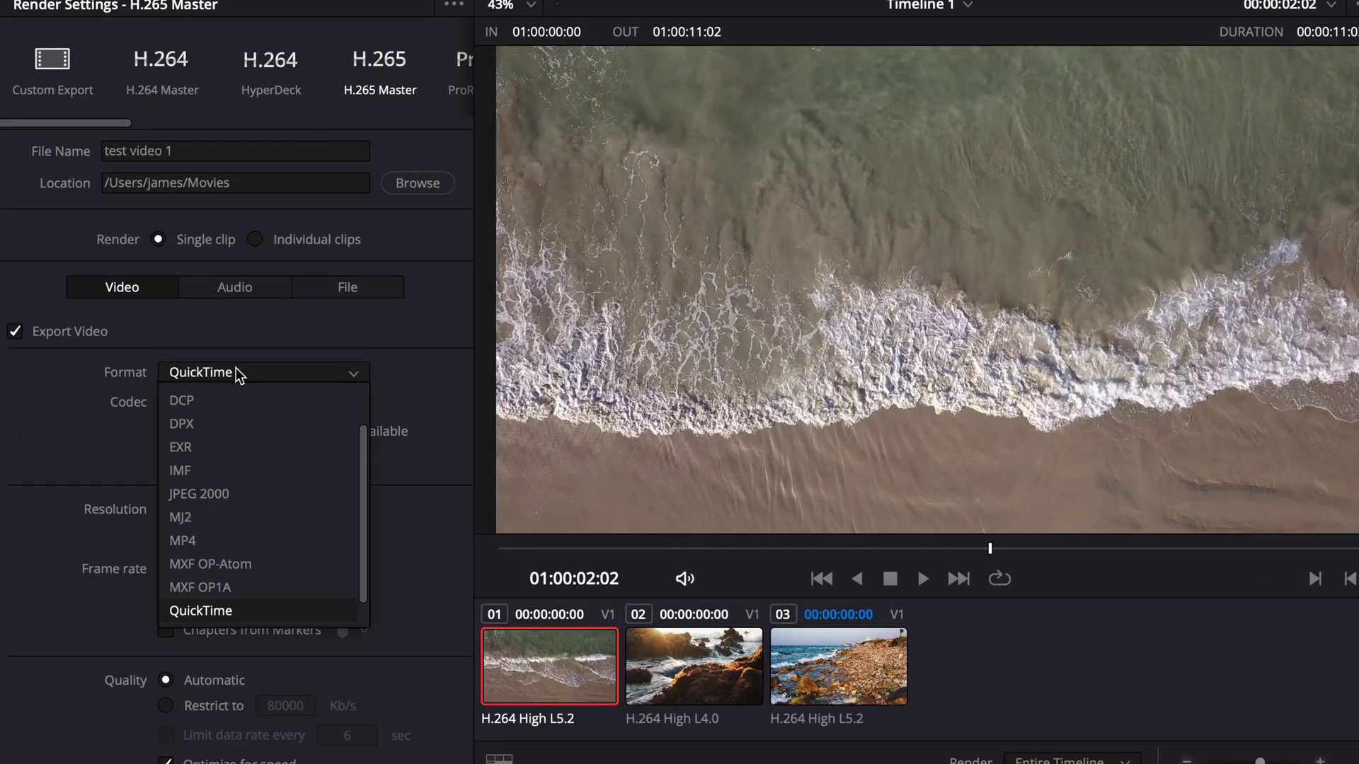
left_click(213, 531)
left_click(249, 406)
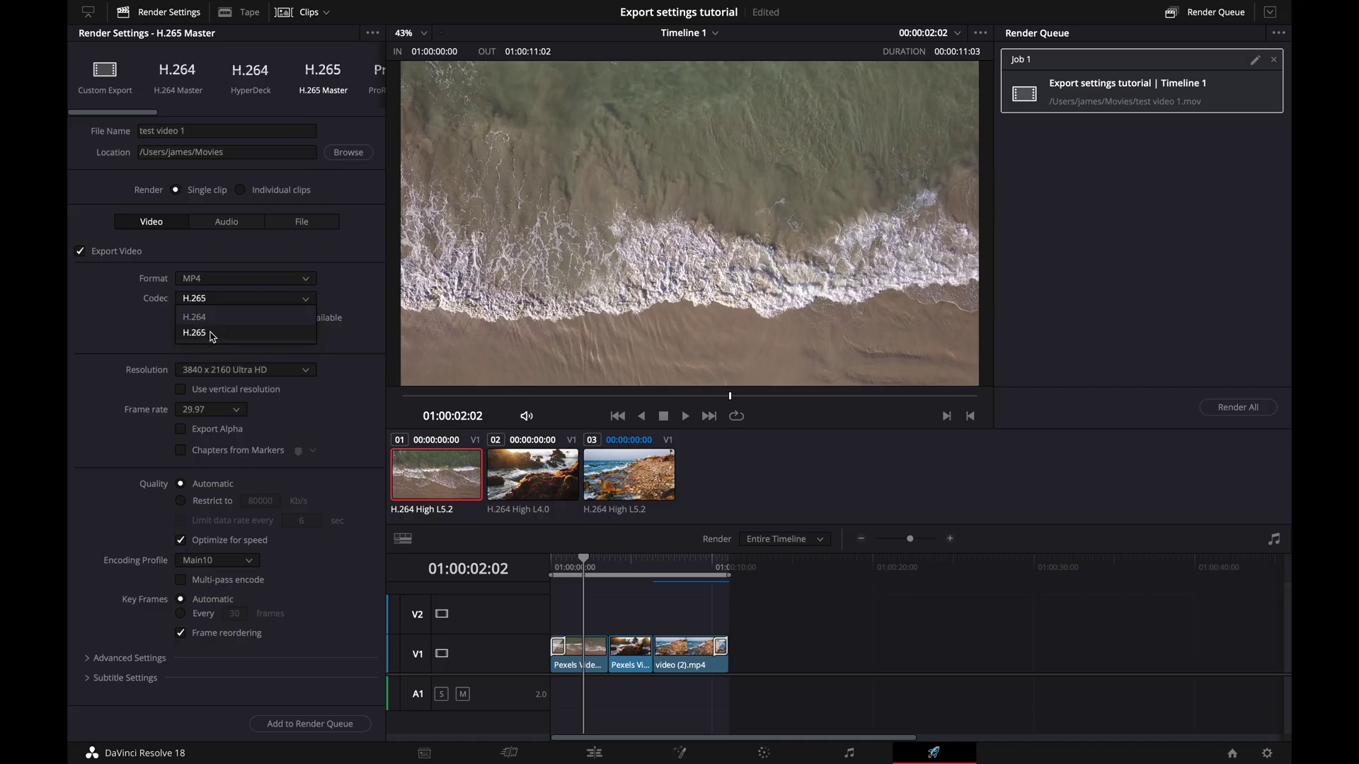
left_click(211, 459)
Step: Switch the codec to H.264 and the format back to QuickTime
left_click(213, 300)
left_click(213, 317)
left_click(216, 278)
left_click(218, 305)
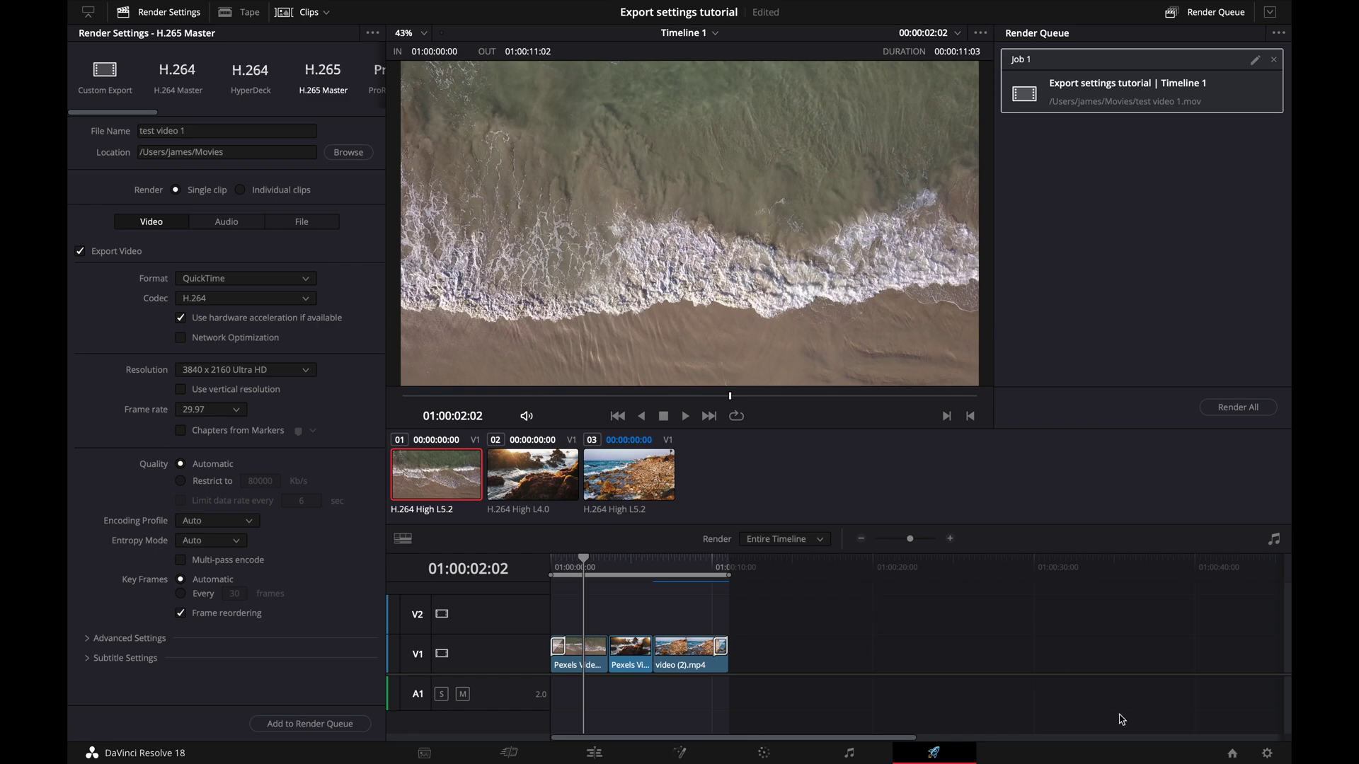
left_click(1265, 752)
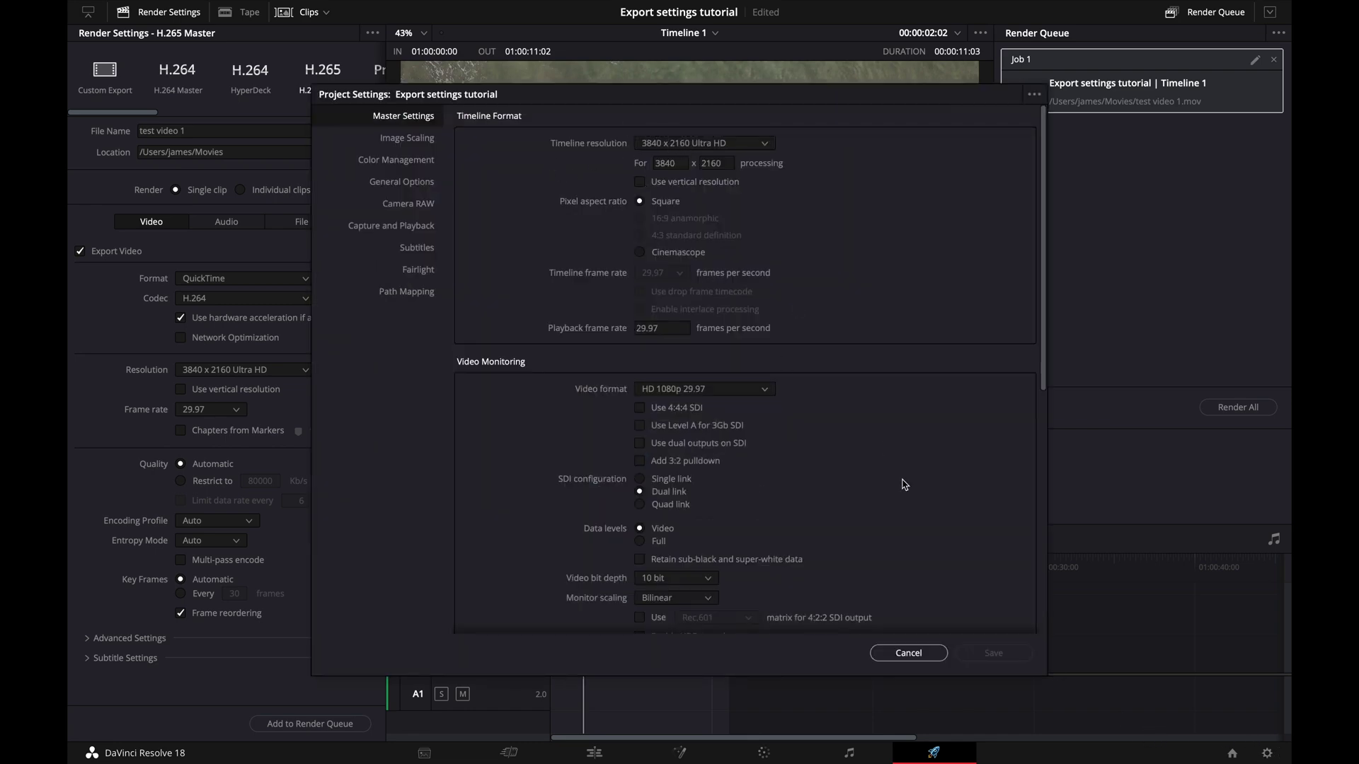
left_click(902, 653)
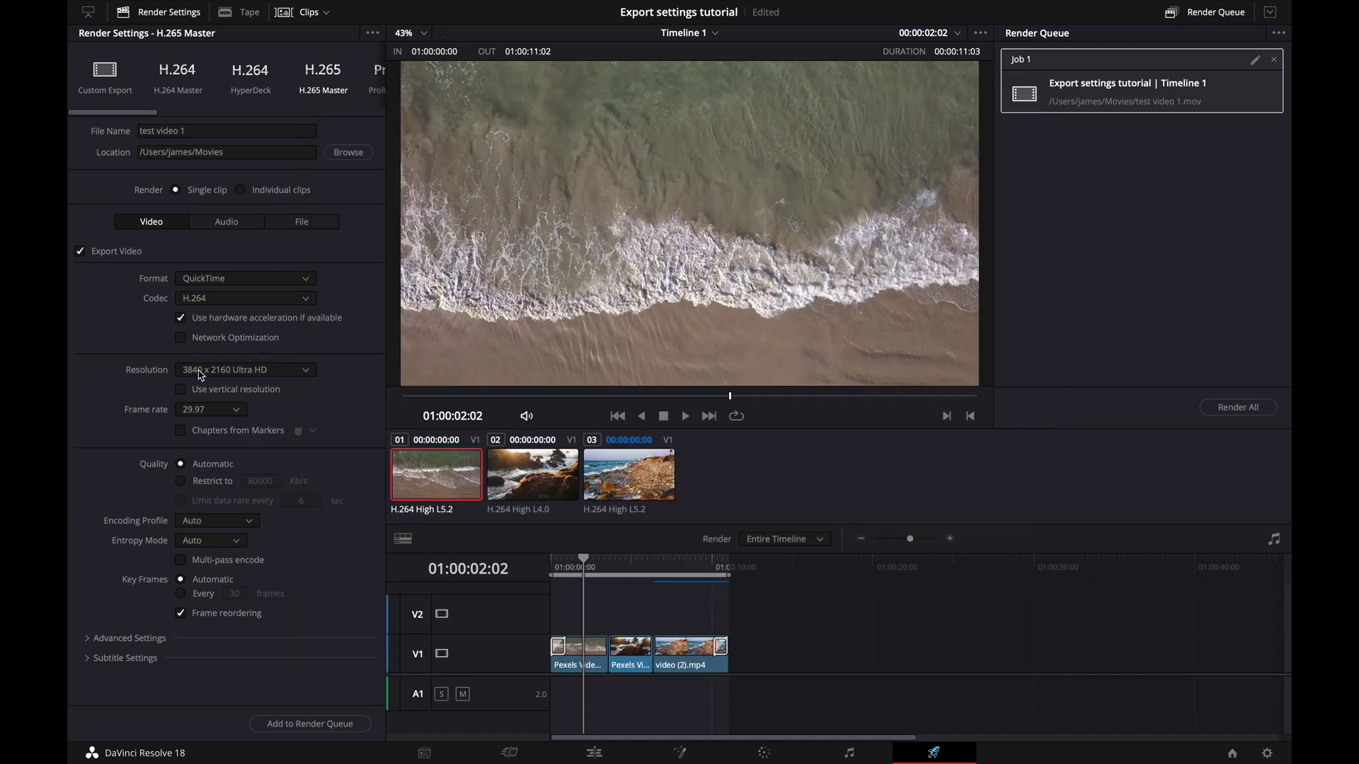
left_click(1266, 752)
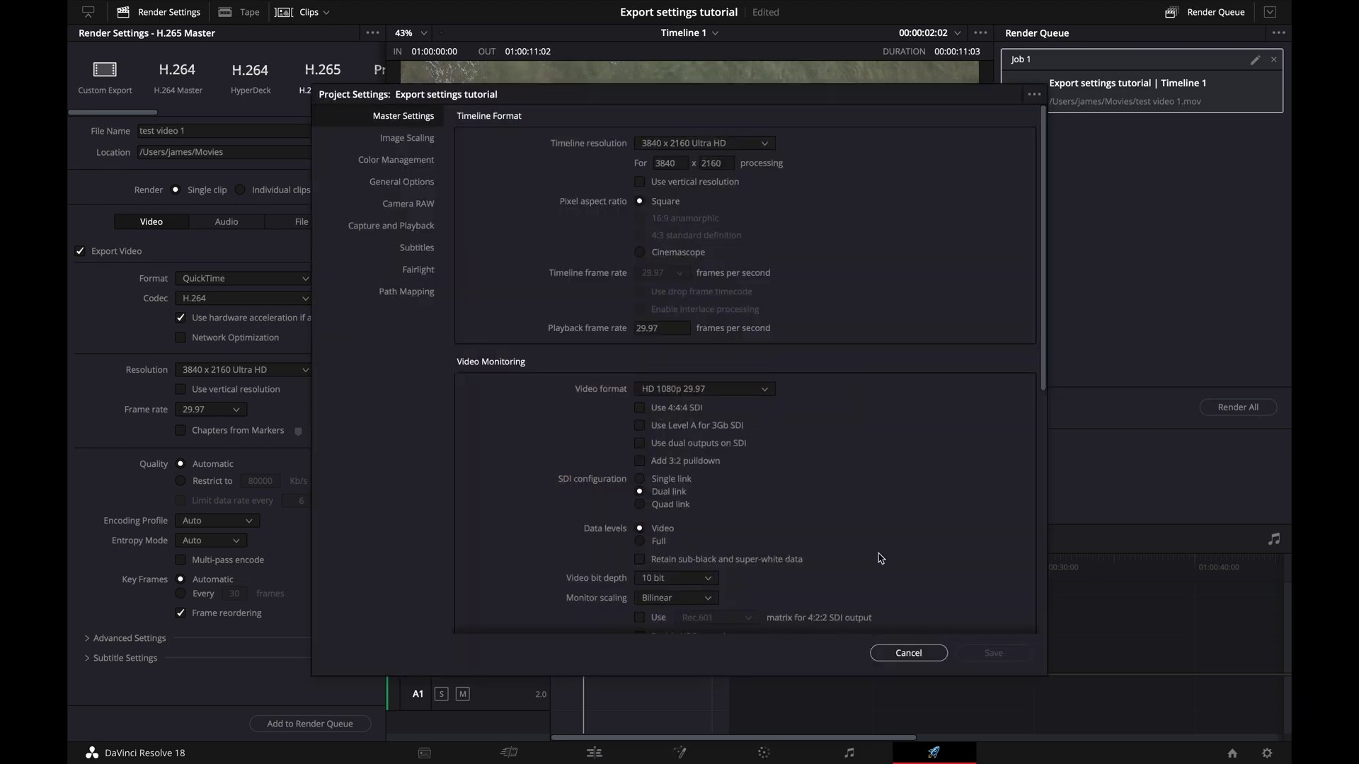
left_click(911, 654)
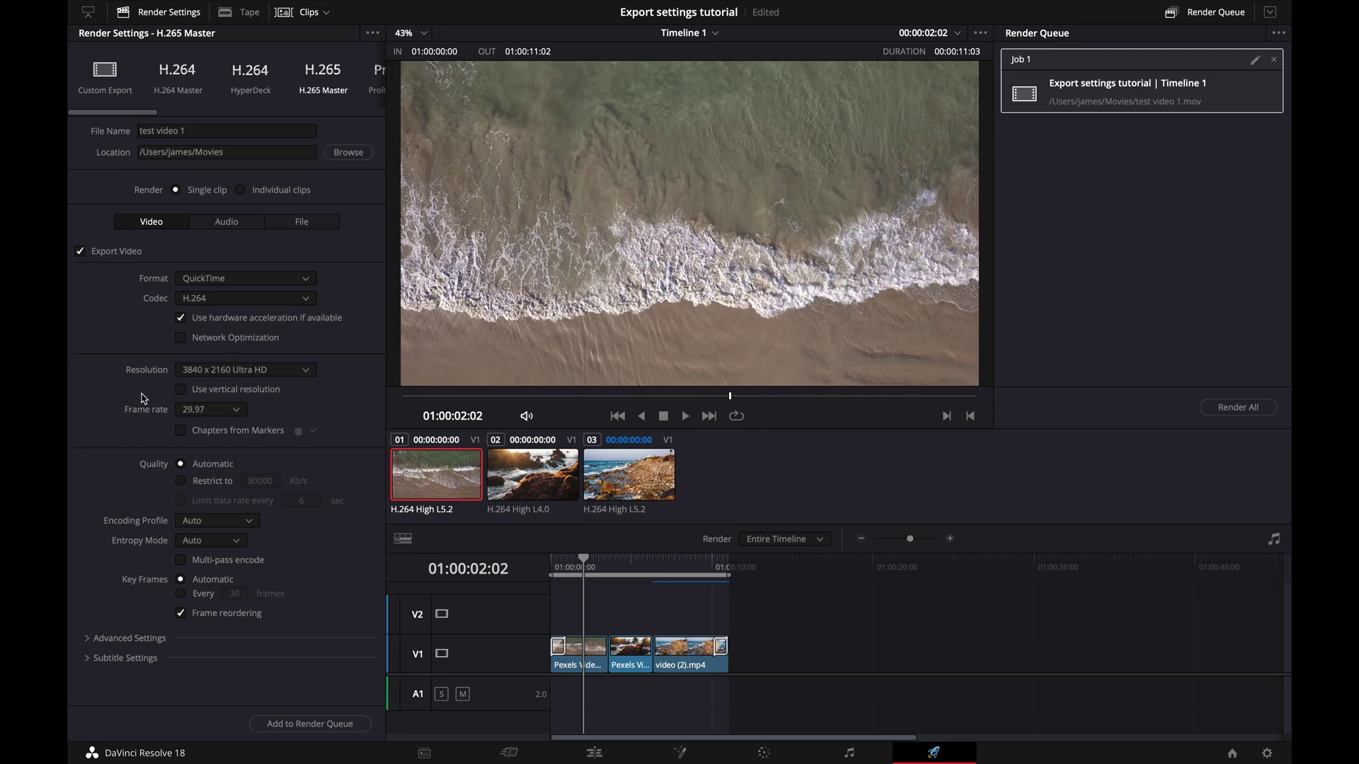
mouse_move(1278, 759)
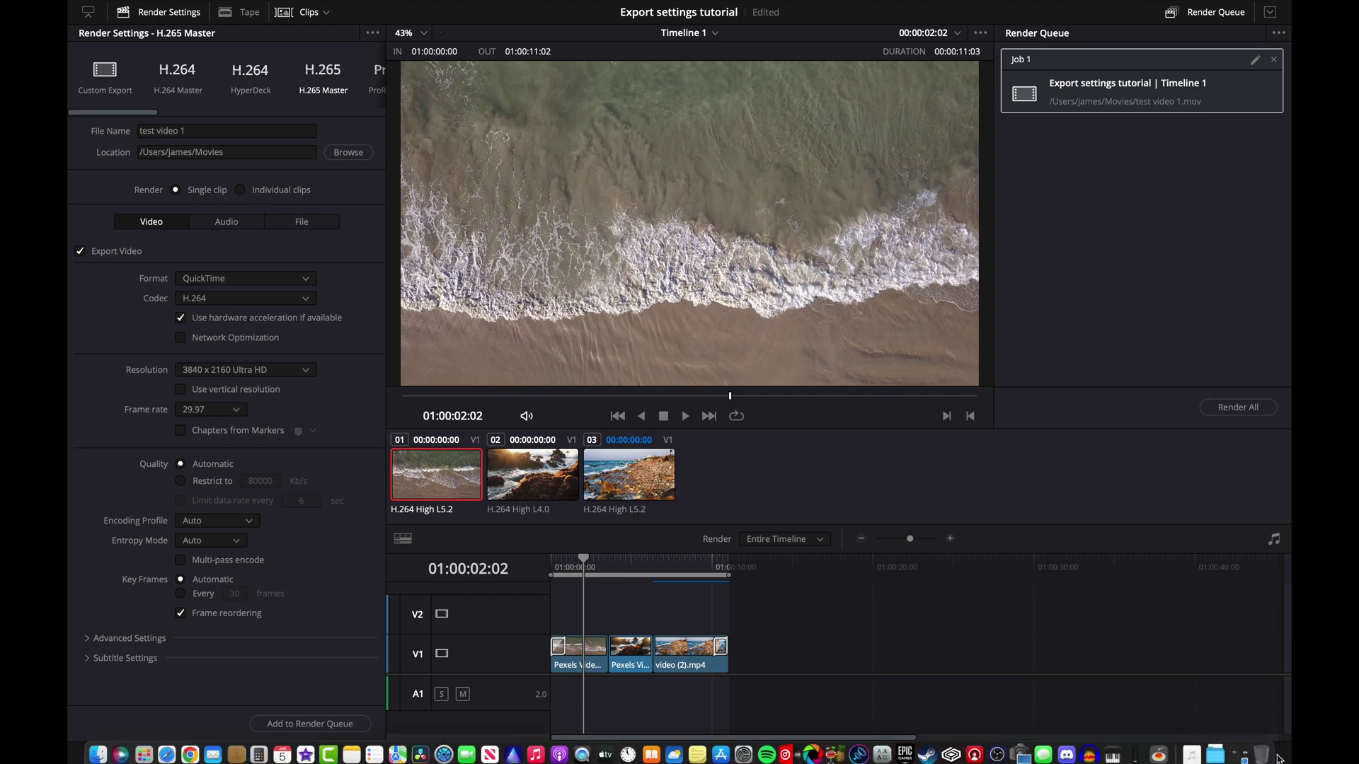
left_click(1266, 753)
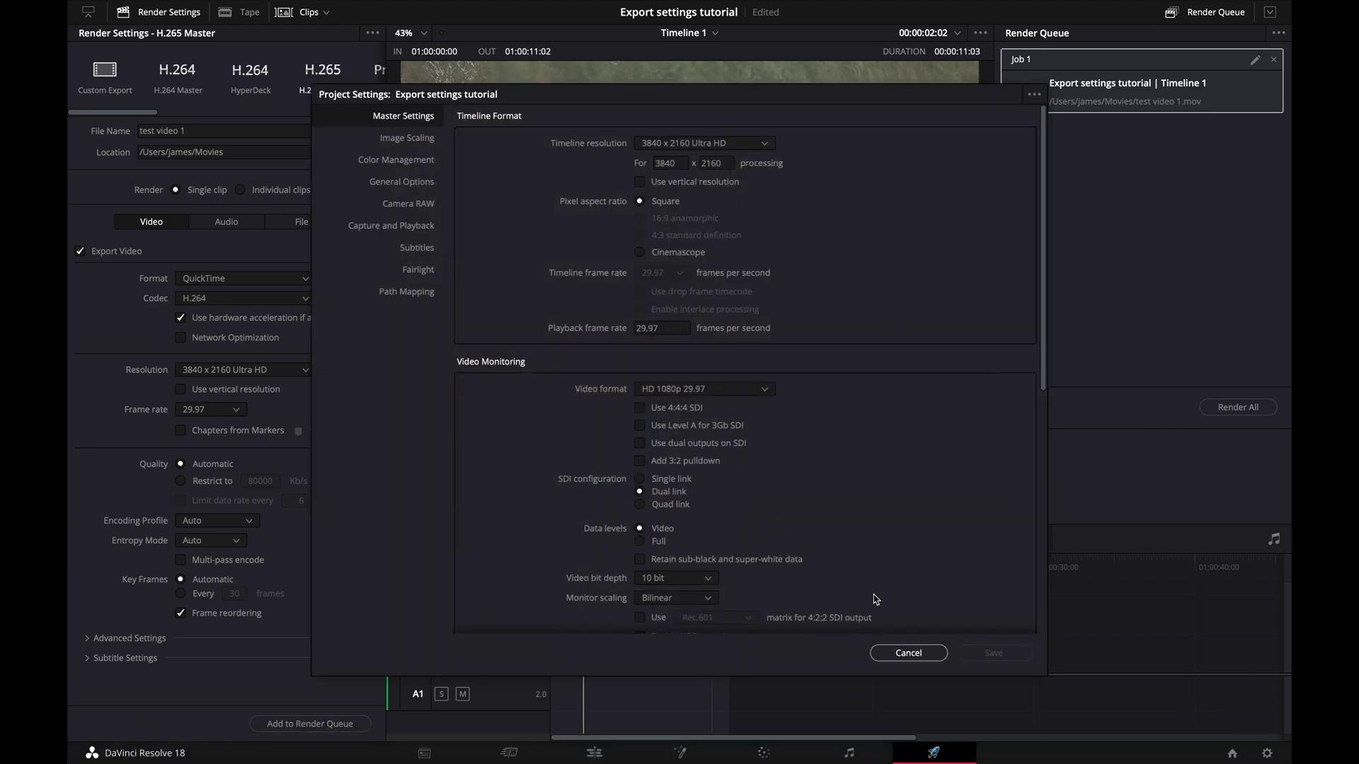
left_click(889, 664)
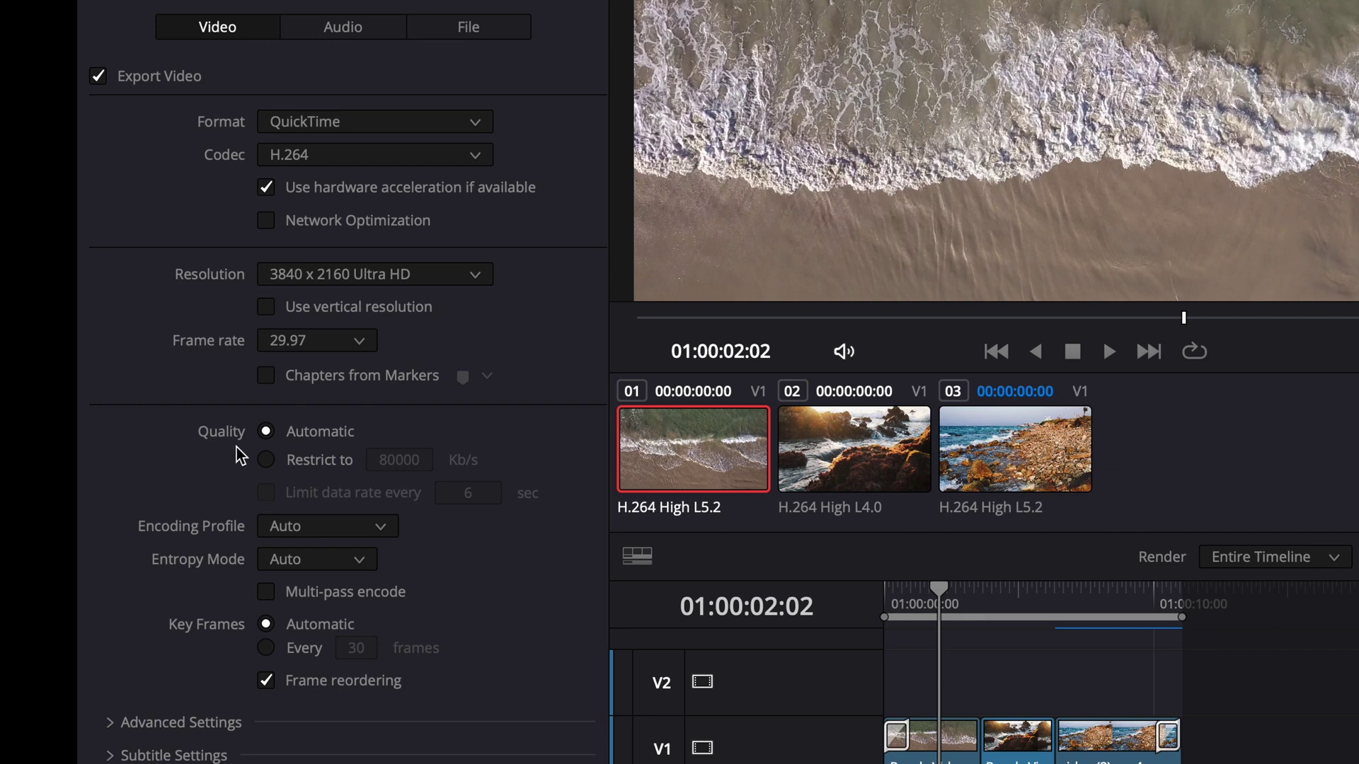
Step: Restrict render quality to a 100000 Kb/s bitrate instead of 80000
left_click(261, 460)
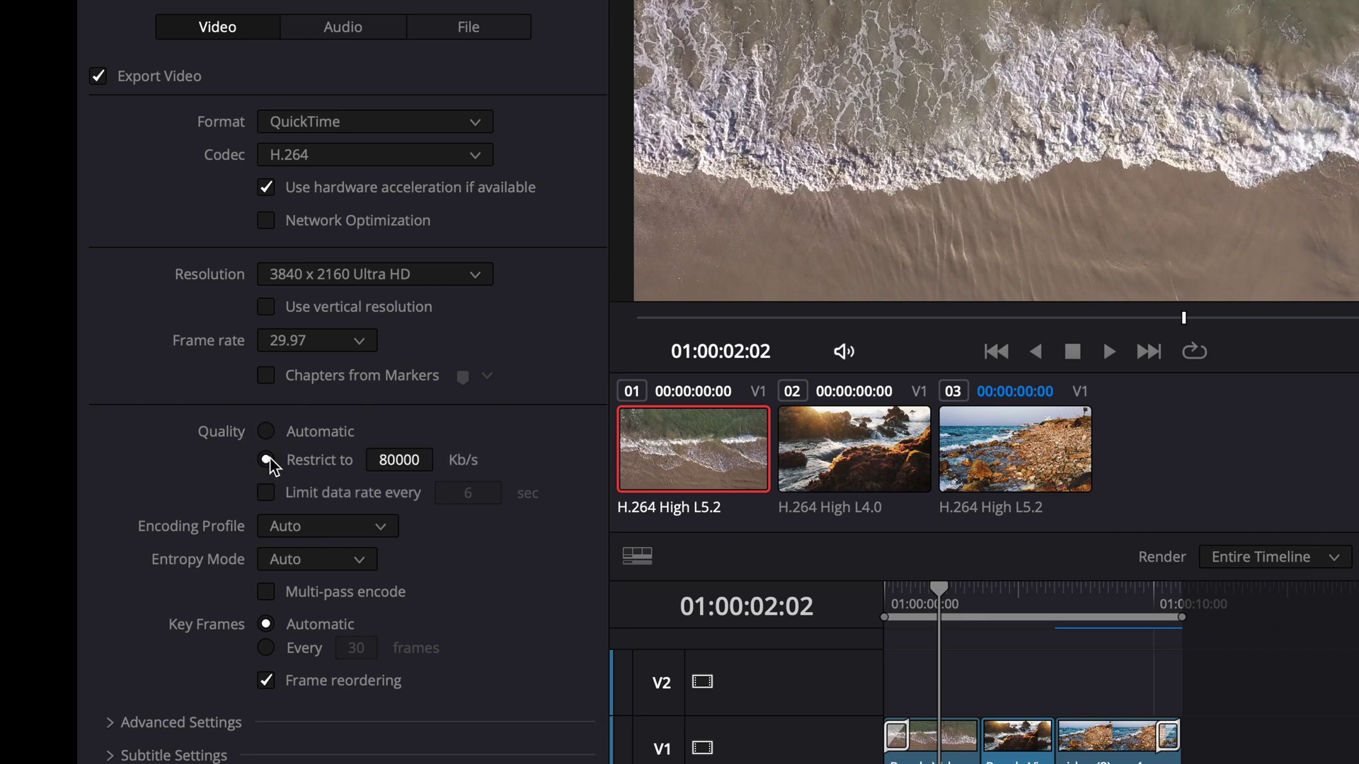
left_click(394, 461)
double_click(394, 460)
key("BackSpace")
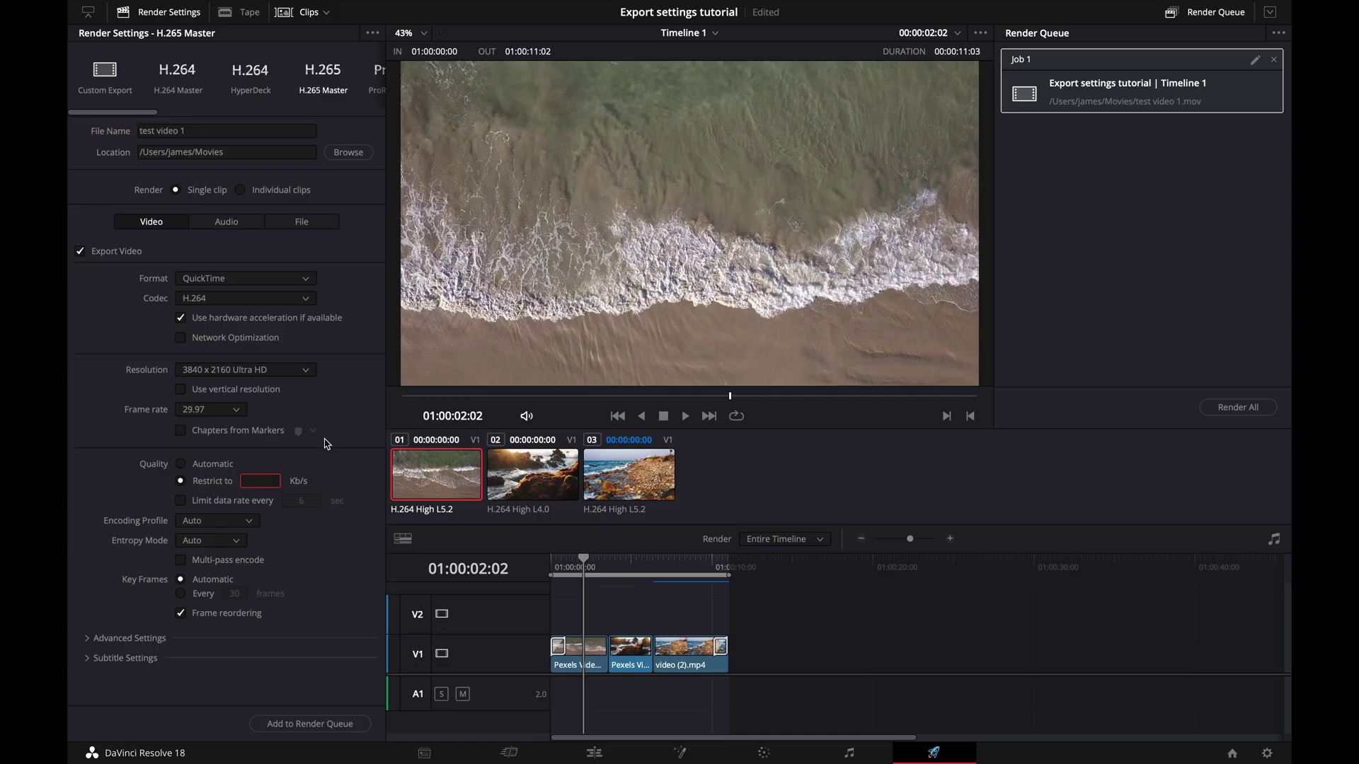
type("100000")
left_click(181, 464)
left_click(182, 481)
Step: Return quality to automatic and reset the encoding profile to Auto after trying High
left_click(178, 465)
left_click(197, 524)
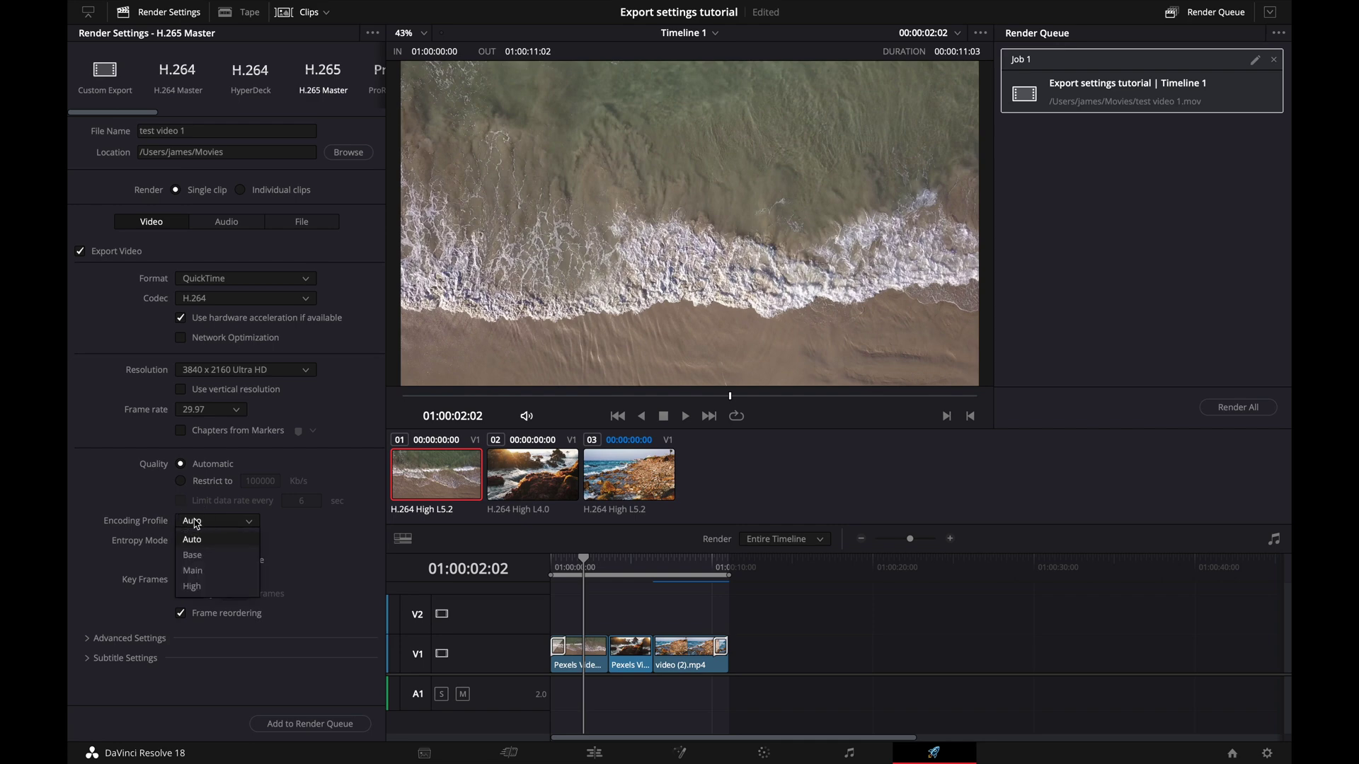
left_click(192, 586)
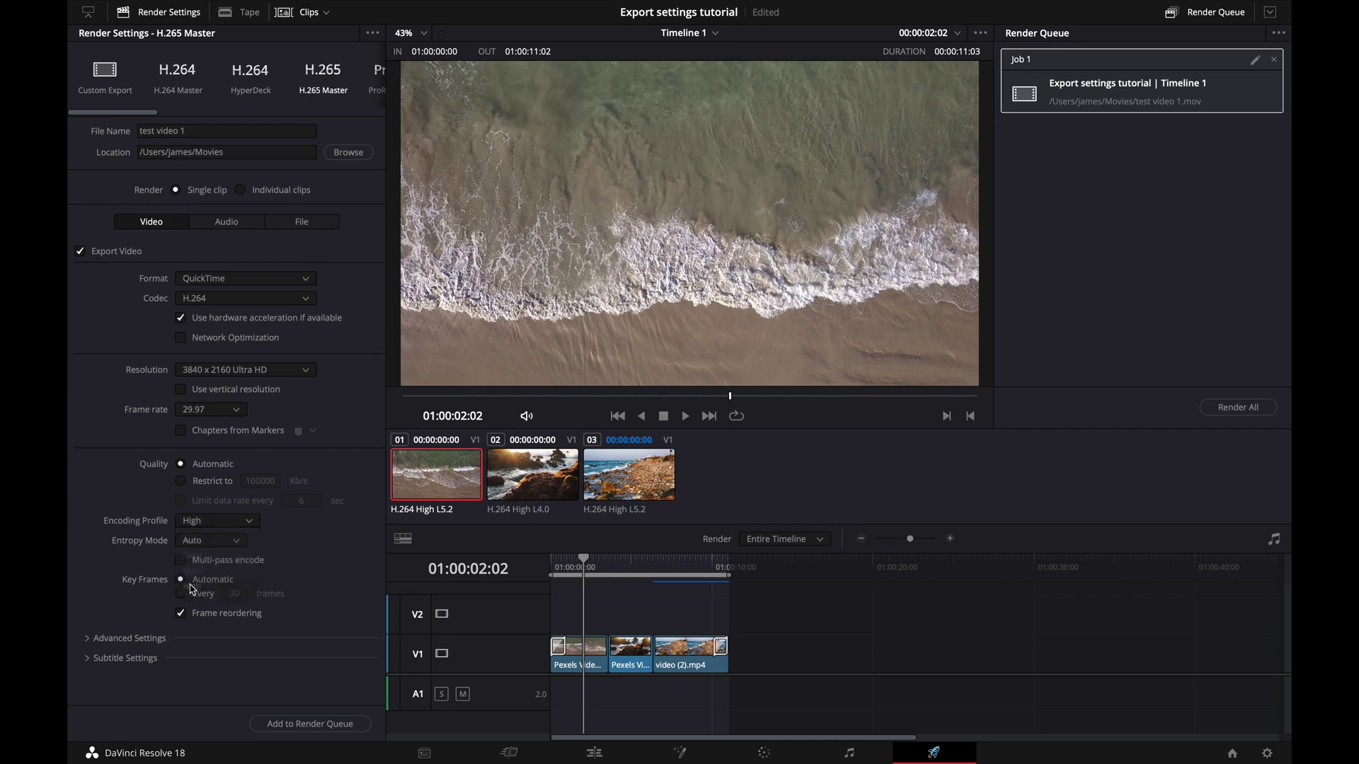
left_click(204, 525)
left_click(193, 539)
left_click(120, 637)
scroll(135, 538, "down", 5)
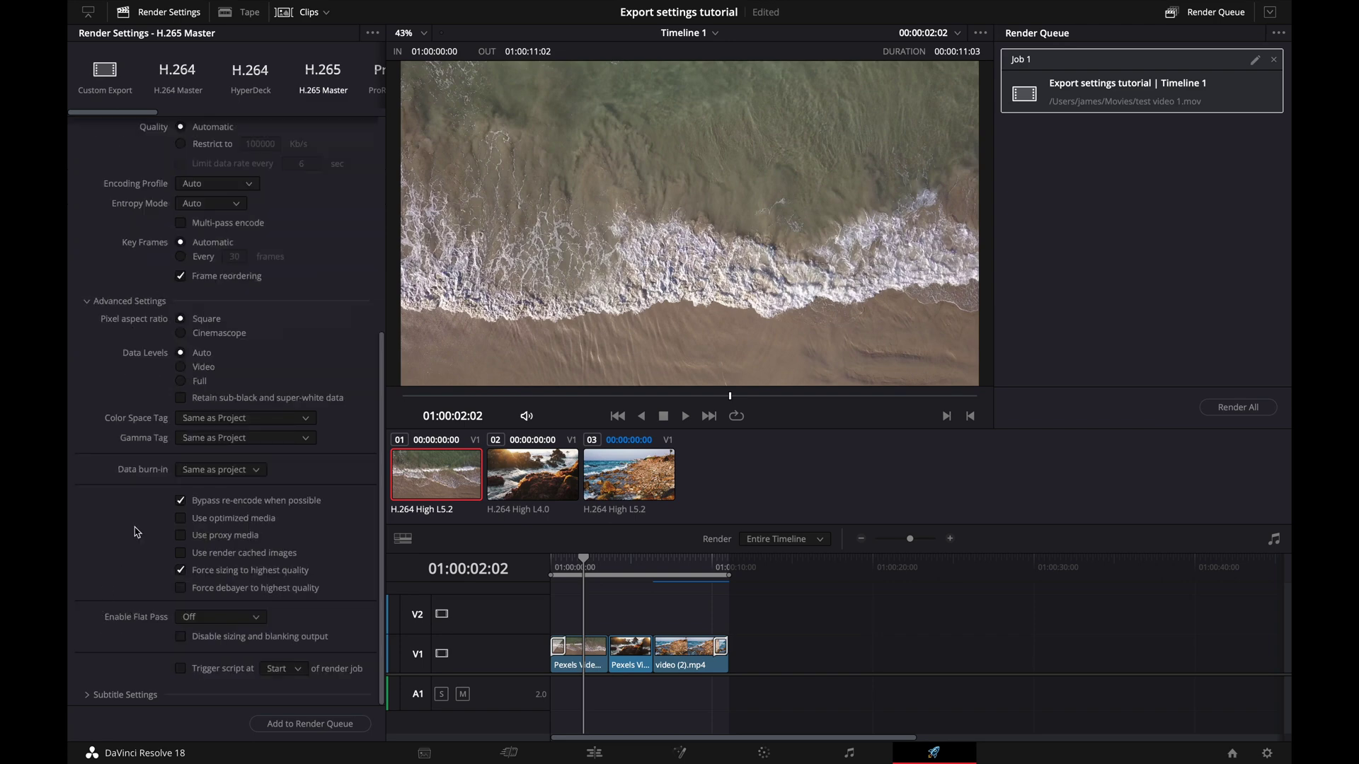
Step: Queue a new H.265 job for Timeline 1, deleting the original and duplicate jobs
left_click(287, 723)
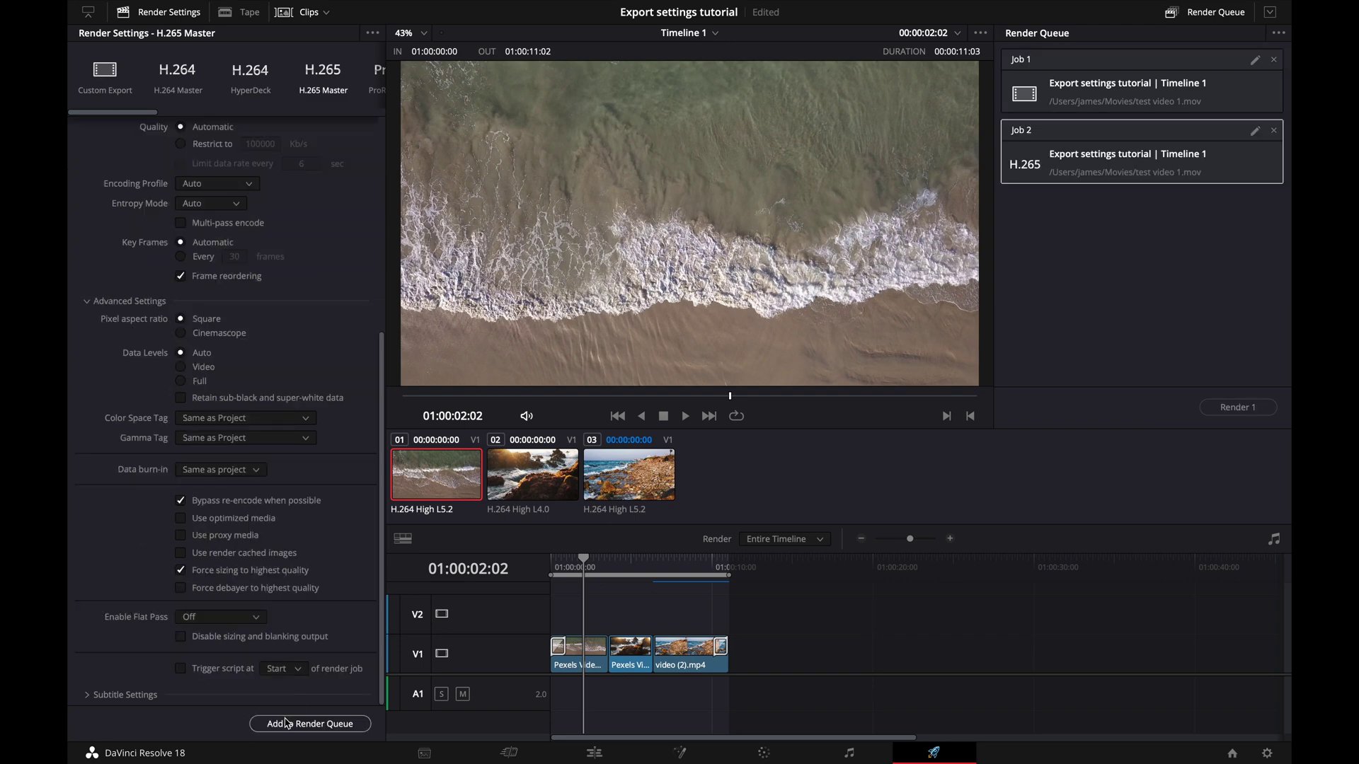
left_click(1273, 60)
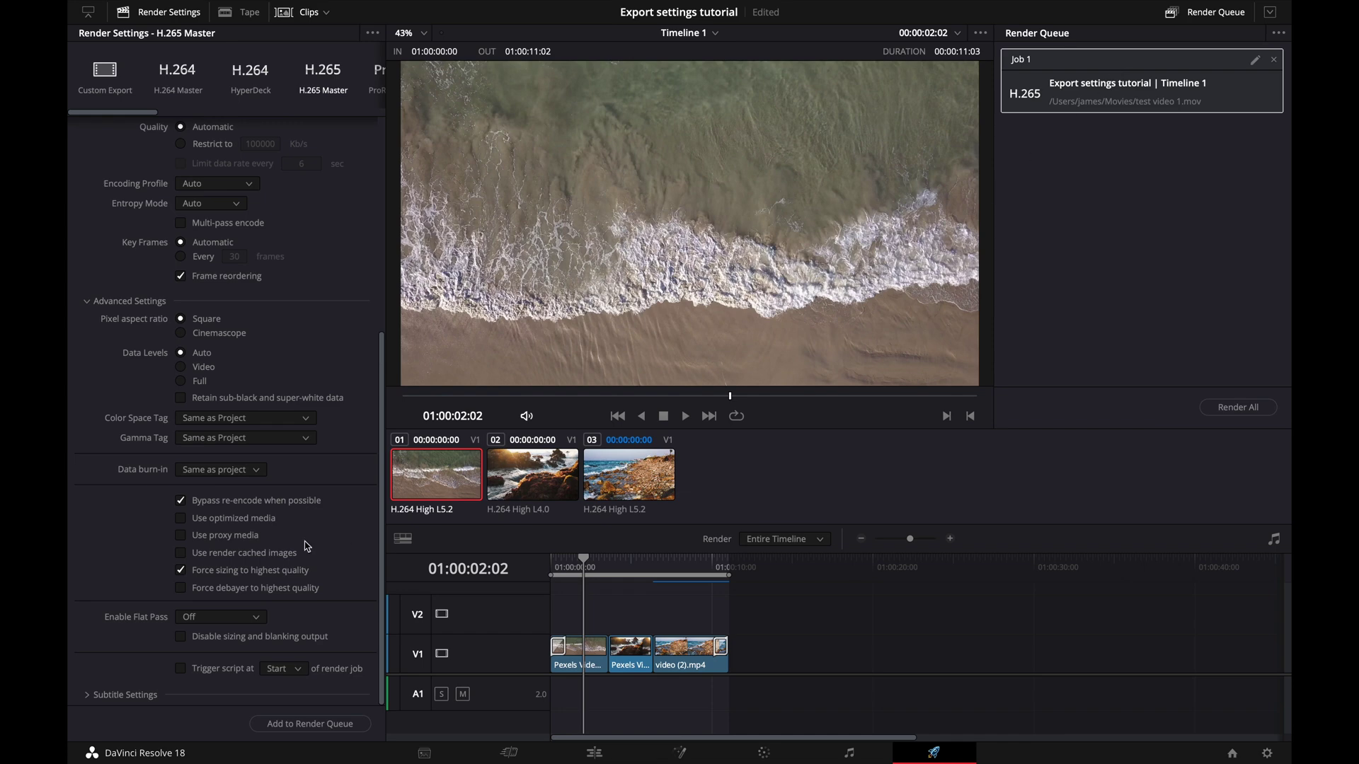
left_click(316, 725)
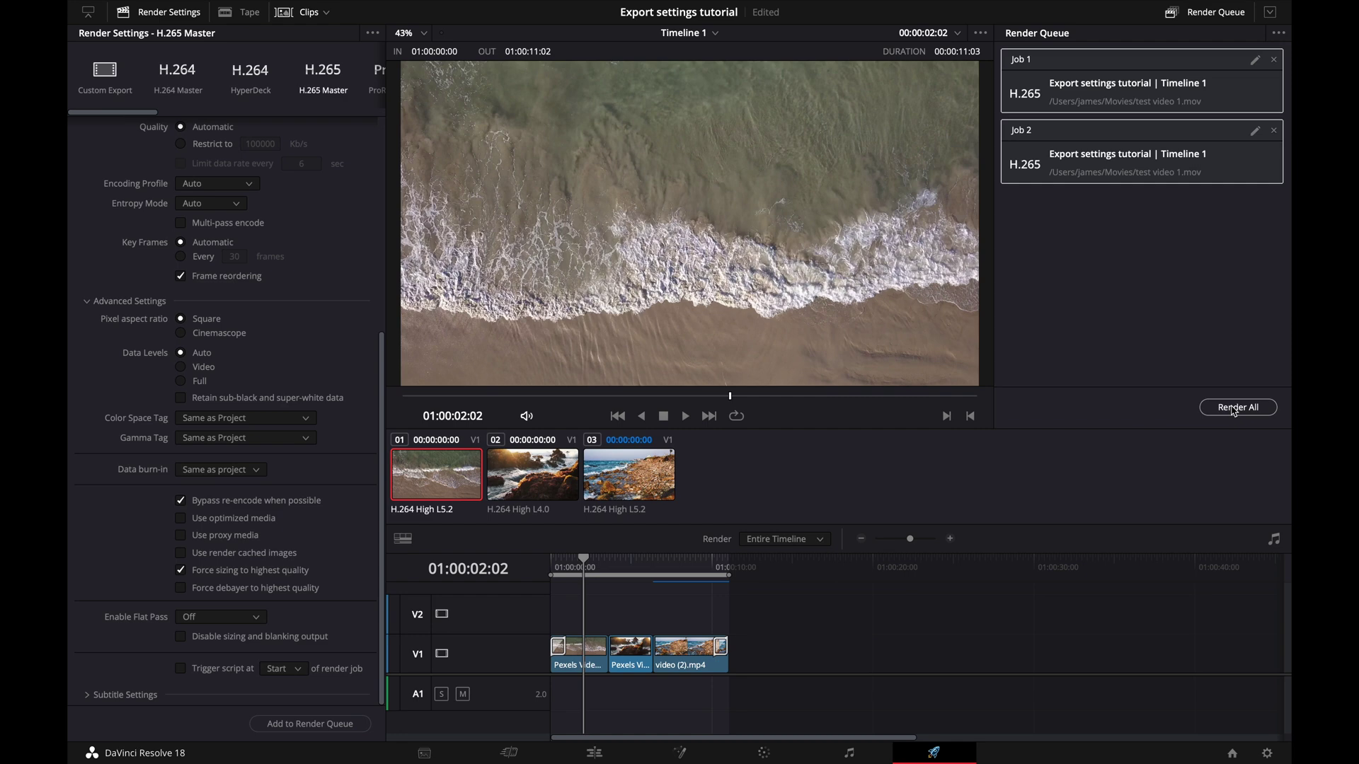
left_click(1278, 138)
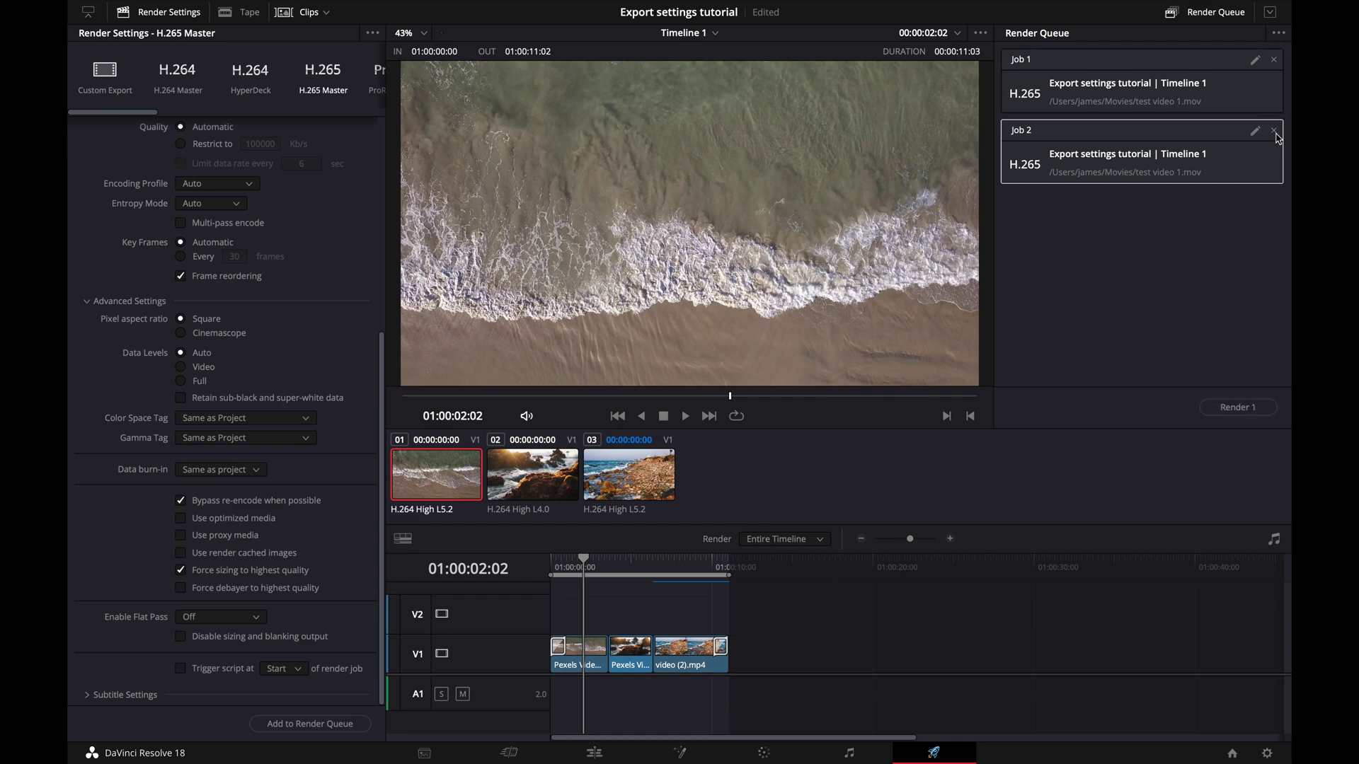
left_click(1274, 132)
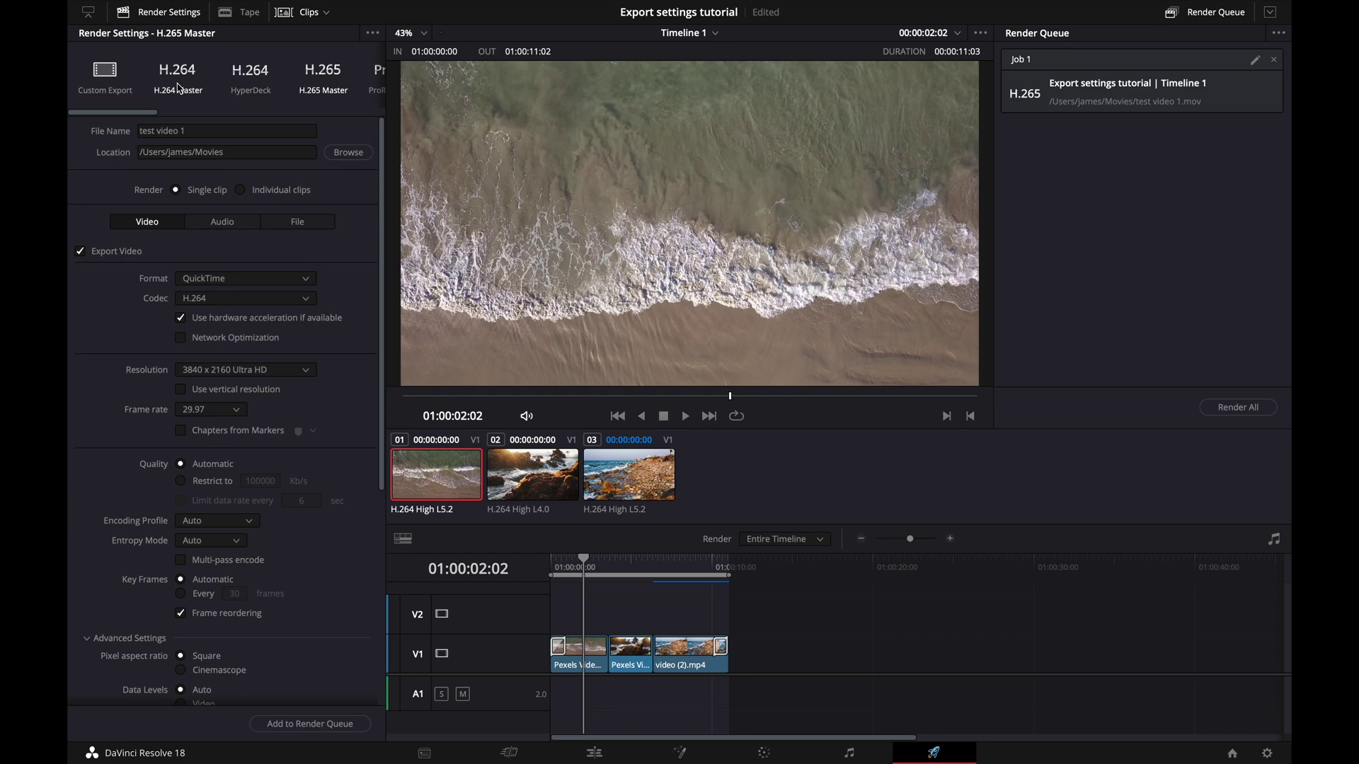
Step: Load the YouTube preset at 2160p and set its video codec to H.265
scroll(146, 73, "right", 5)
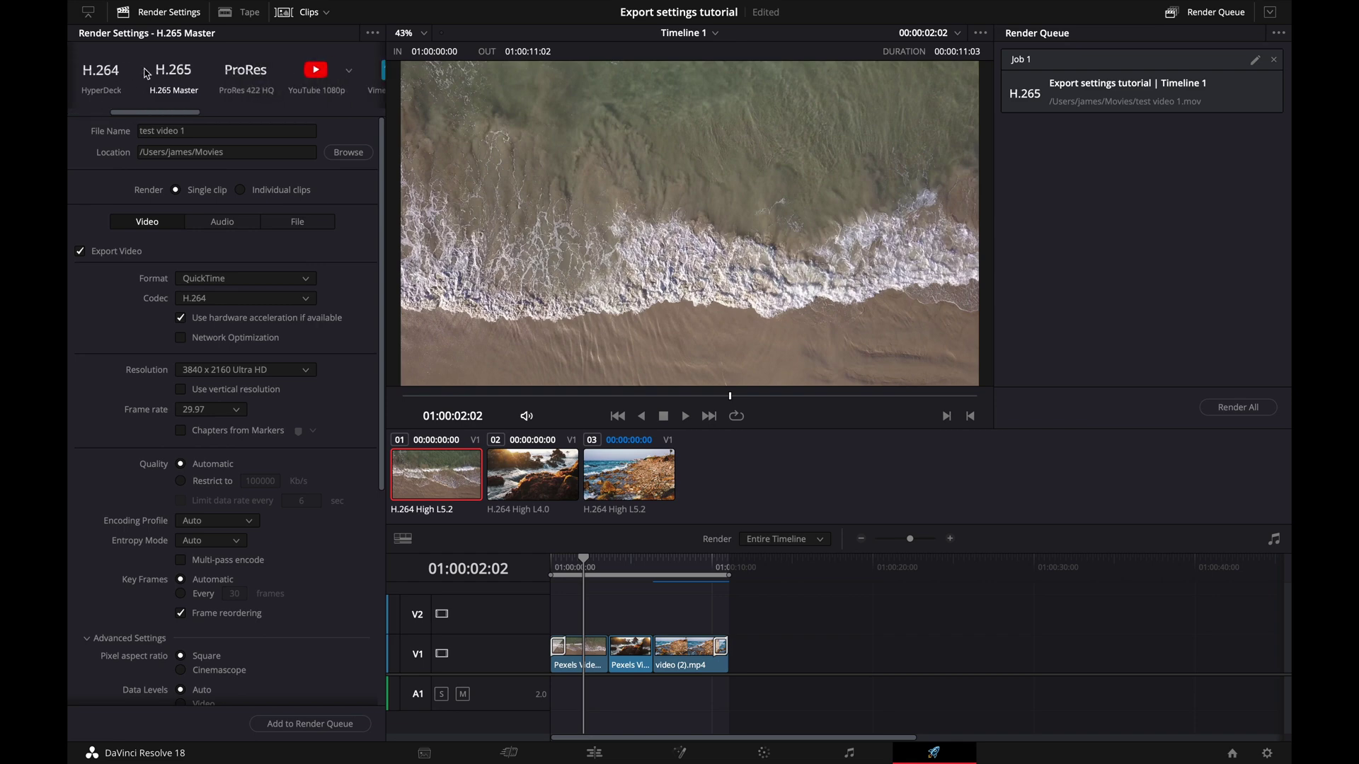
scroll(147, 73, "right", 4)
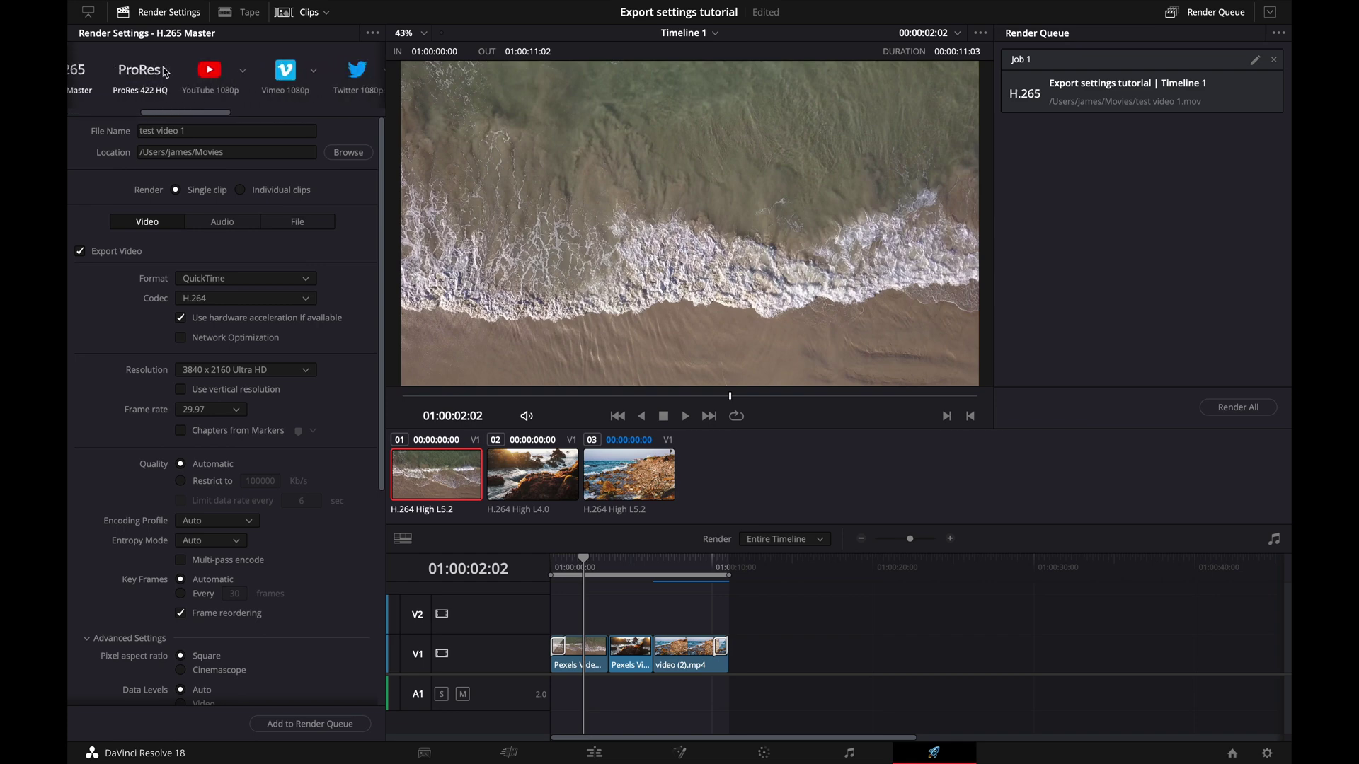
left_click(243, 72)
left_click(243, 72)
left_click(212, 71)
left_click(243, 71)
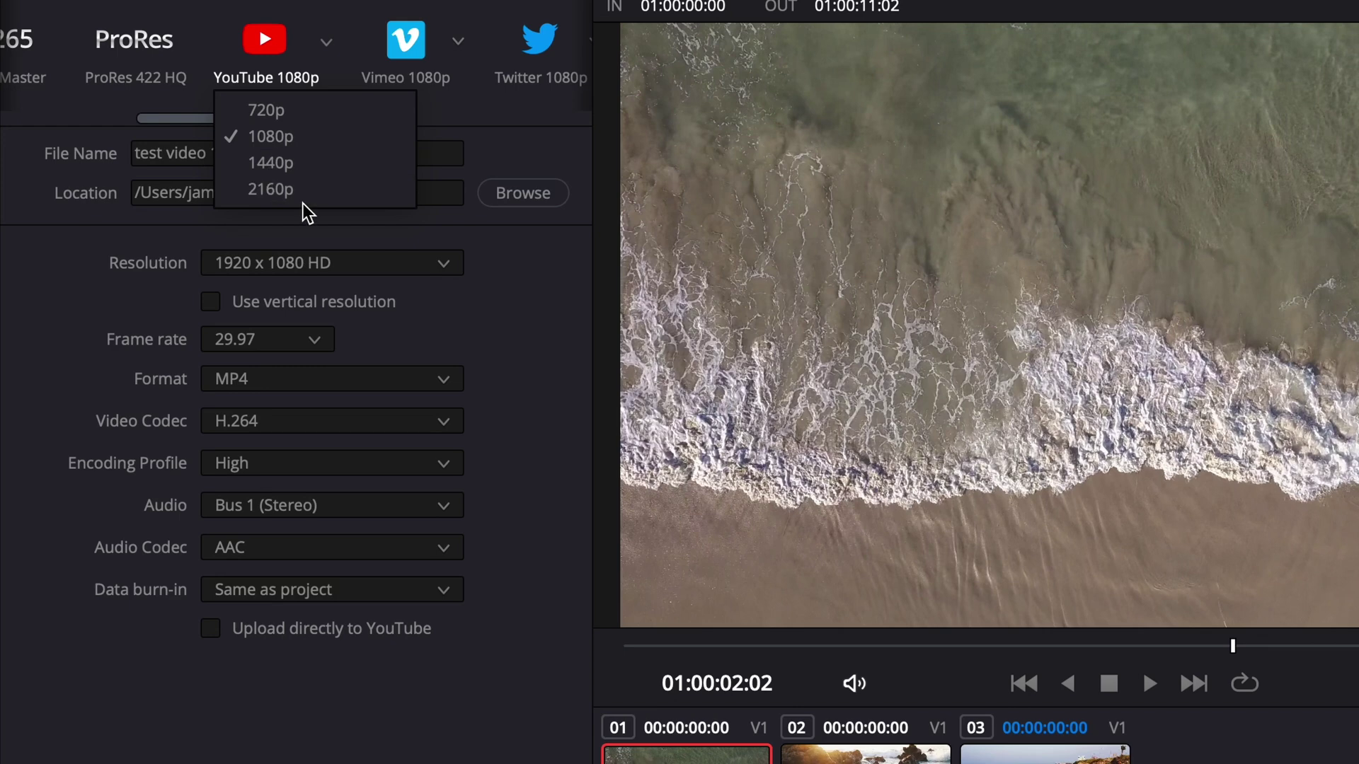
left_click(308, 191)
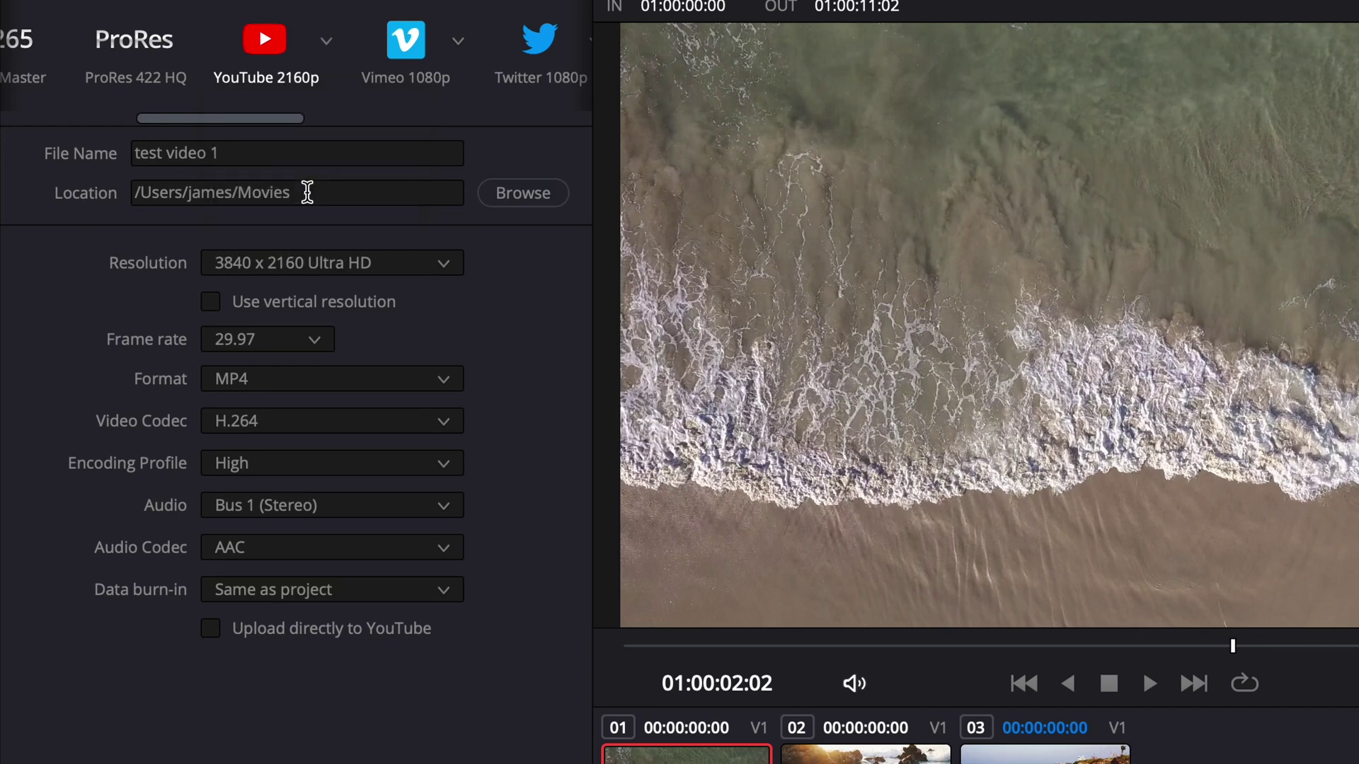
left_click(283, 432)
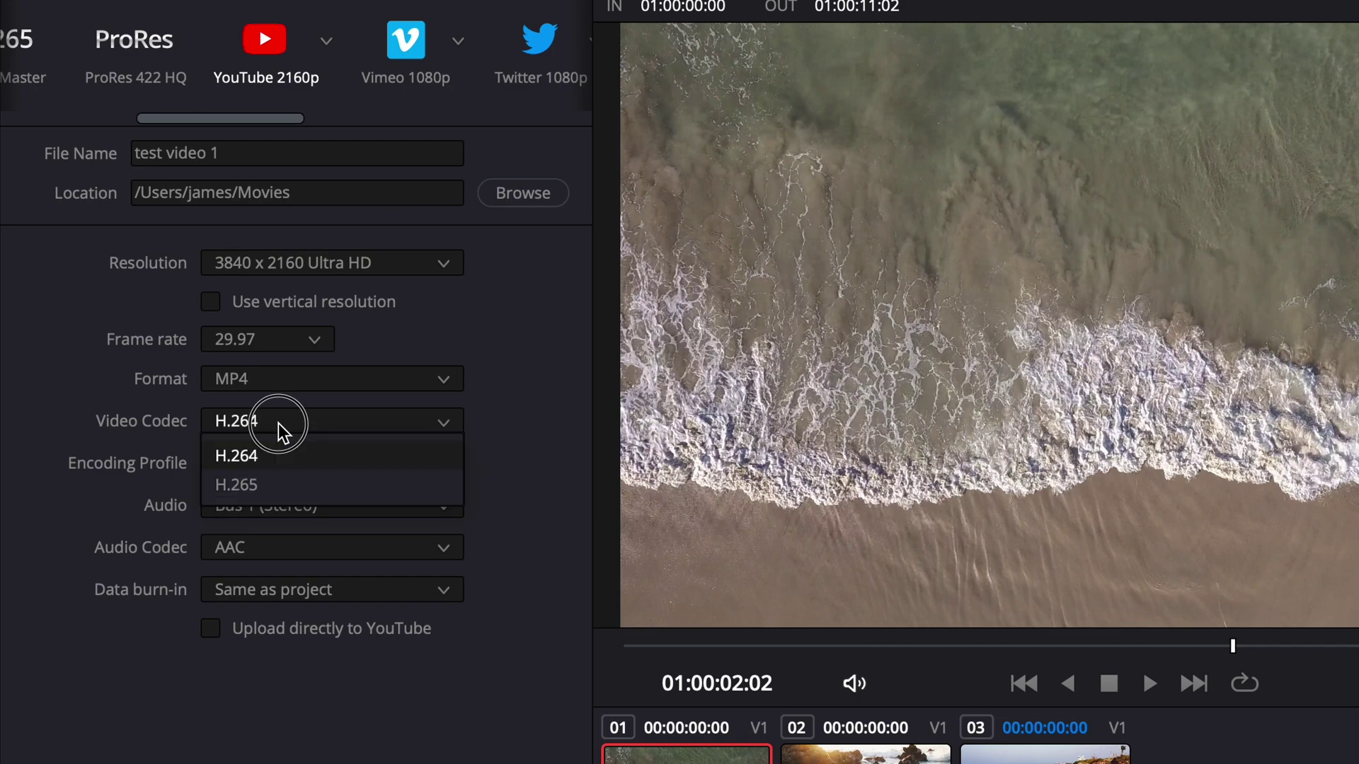
left_click(268, 485)
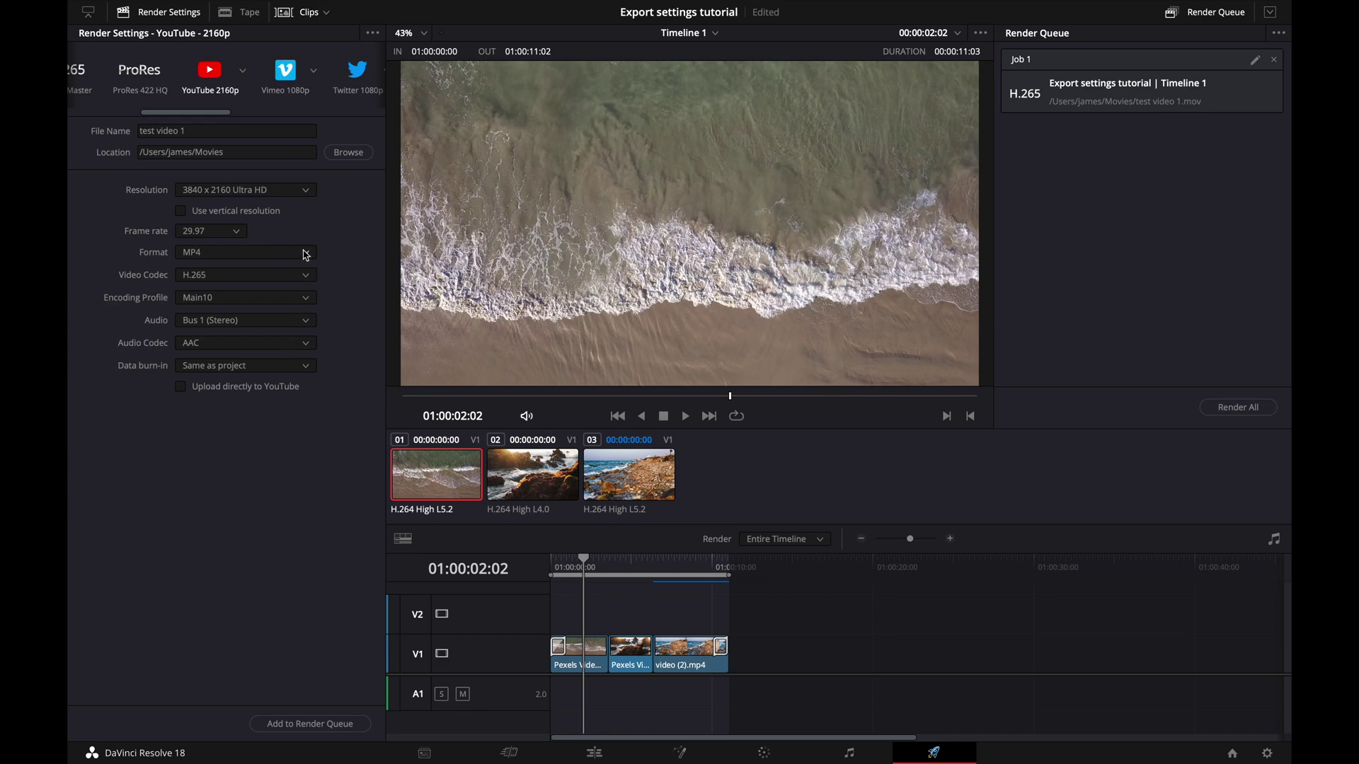
Step: Scroll the preset strip and apply the H.265 Master preset
scroll(156, 76, "right", 5)
scroll(156, 76, "right", 5)
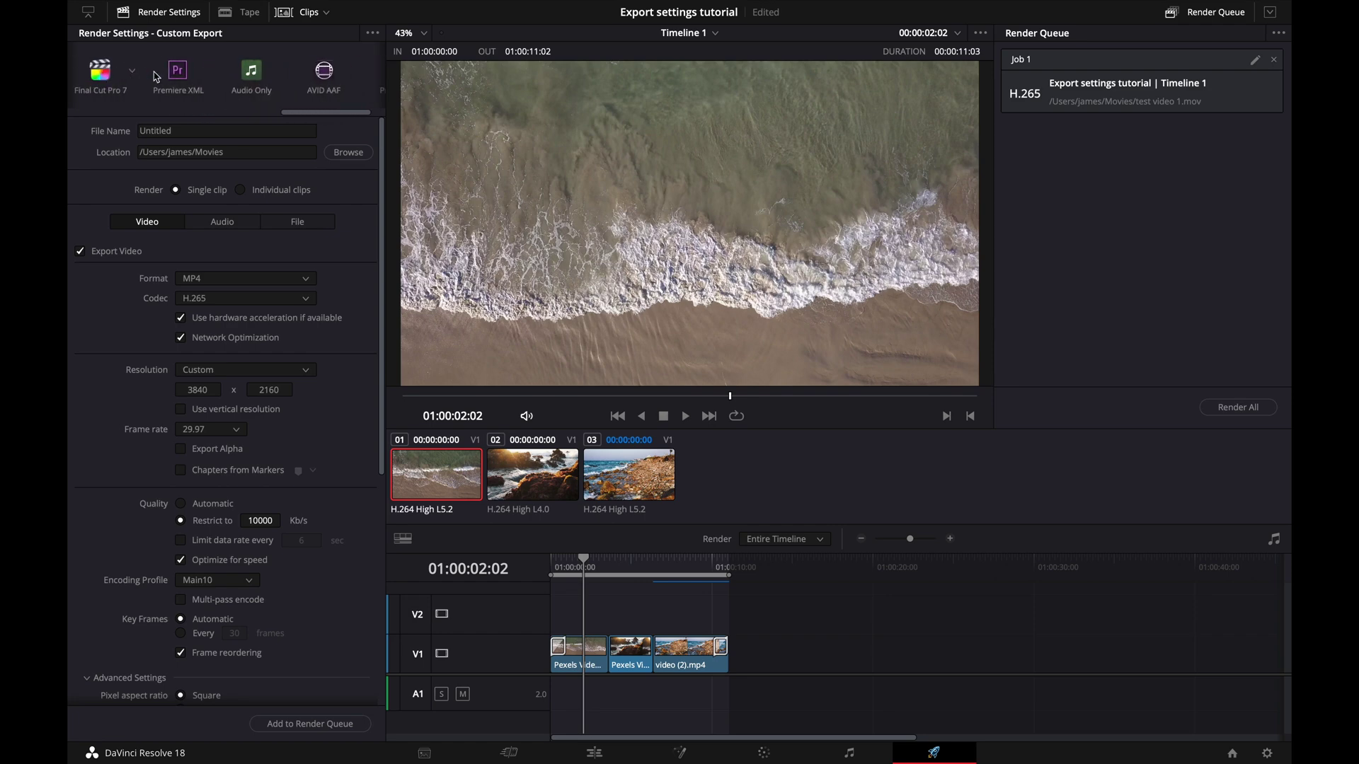
scroll(155, 76, "right", 2)
scroll(156, 76, "left", 12)
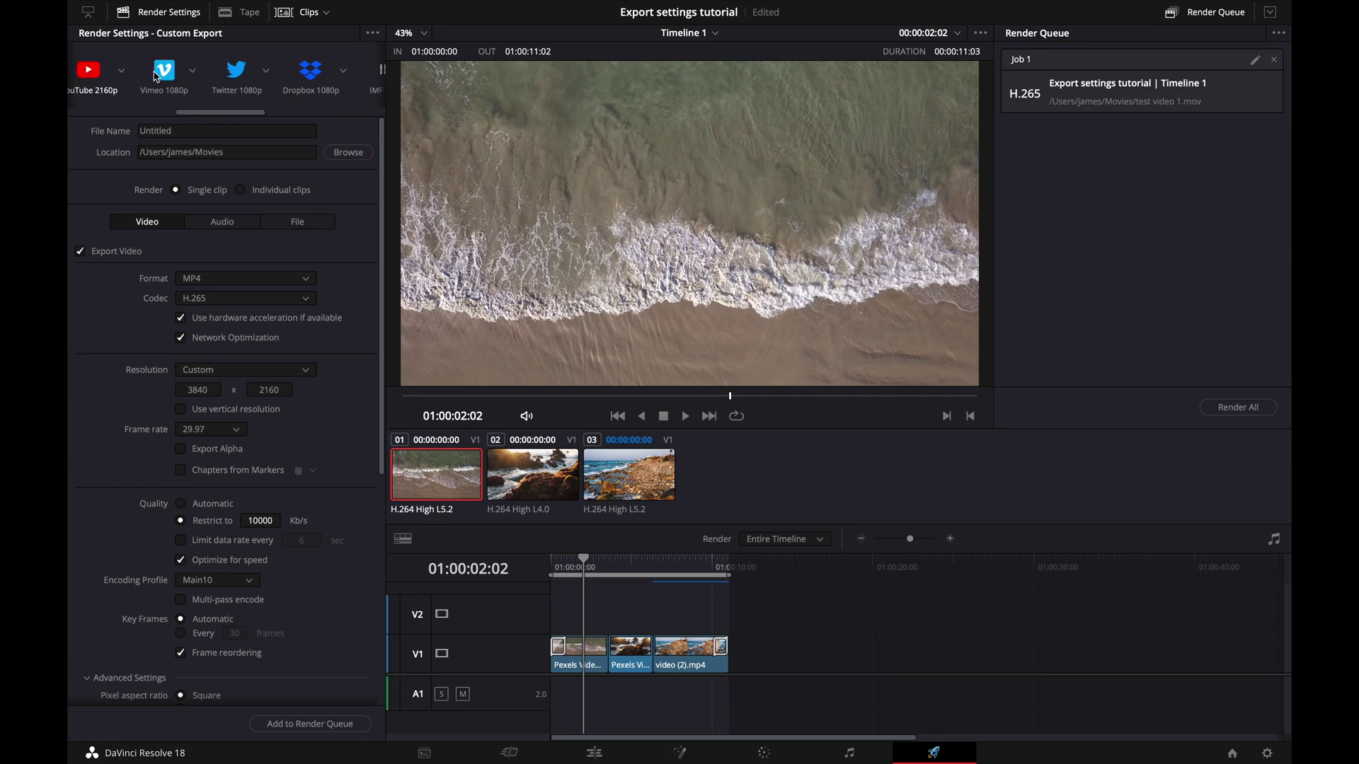
scroll(155, 77, "right", 2)
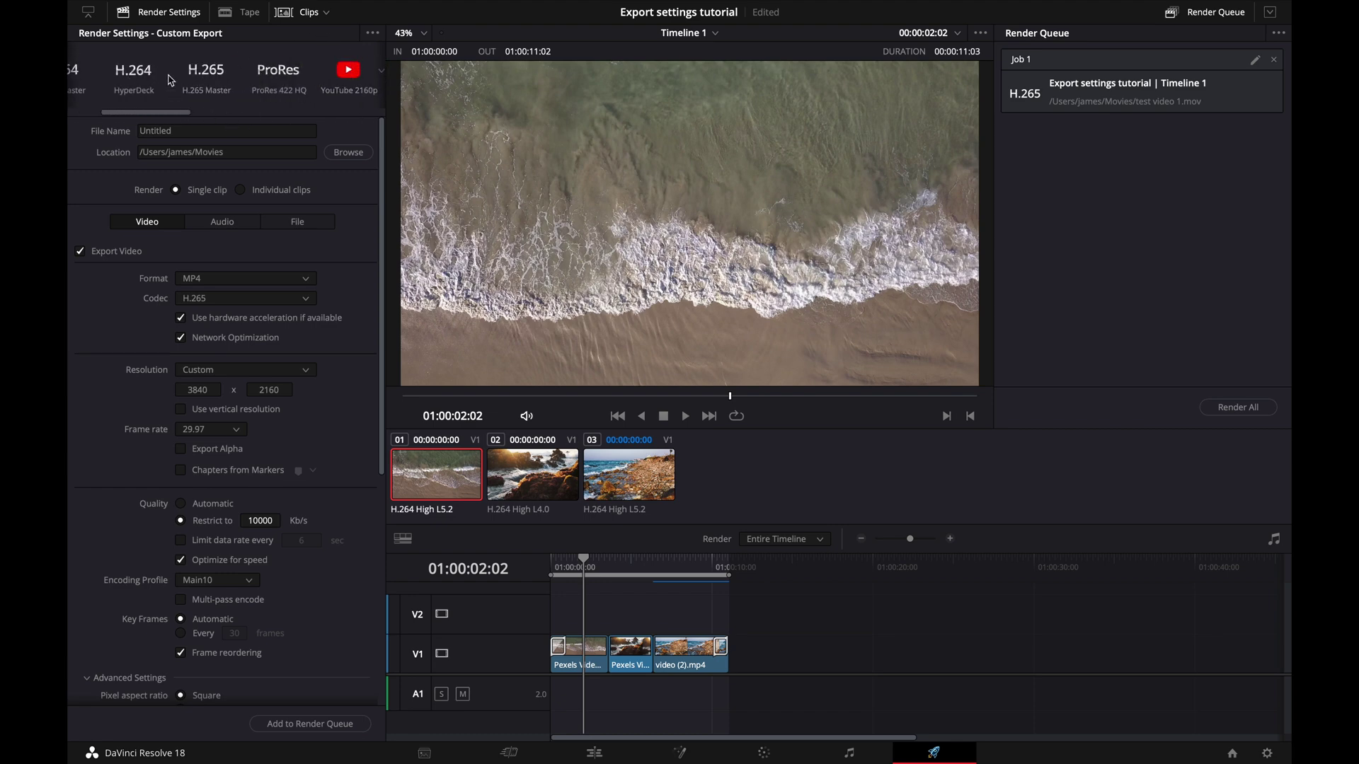
scroll(172, 79, "left", 3)
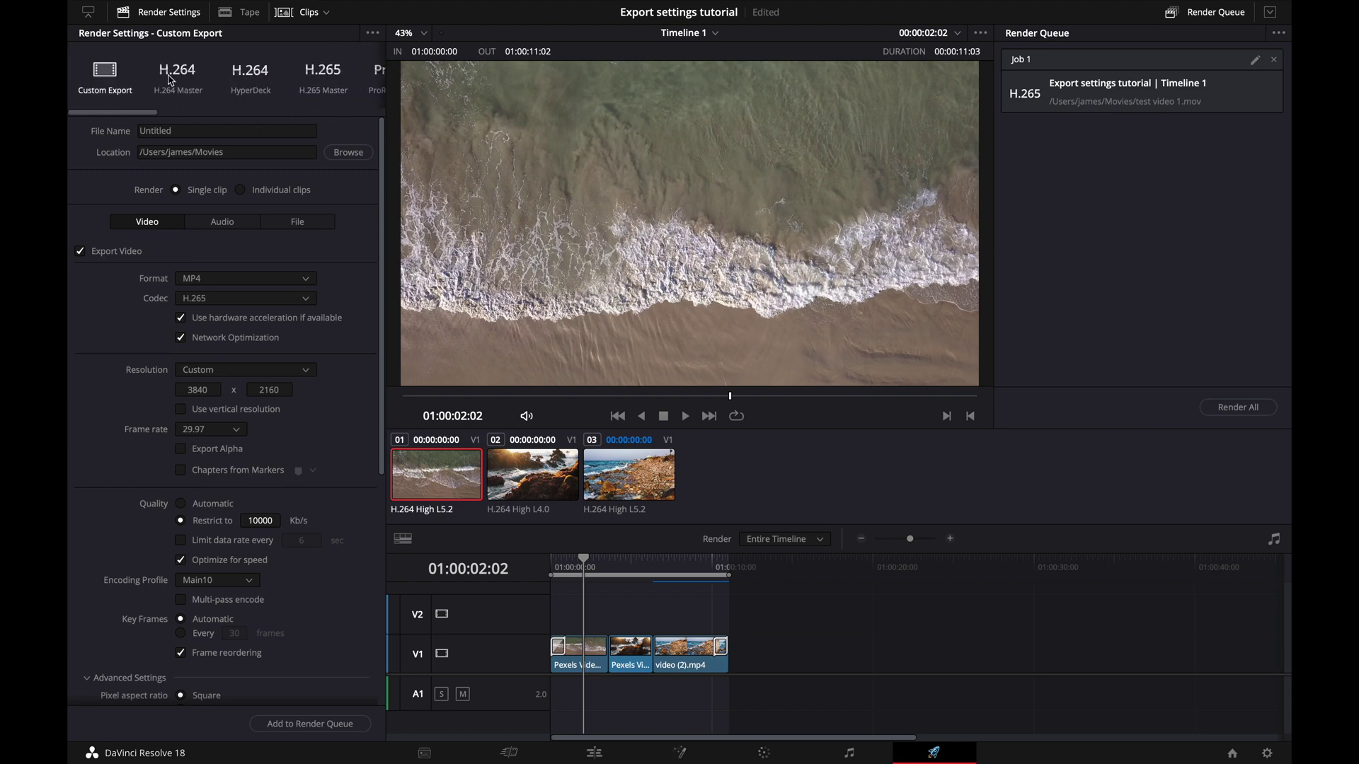
left_click(340, 72)
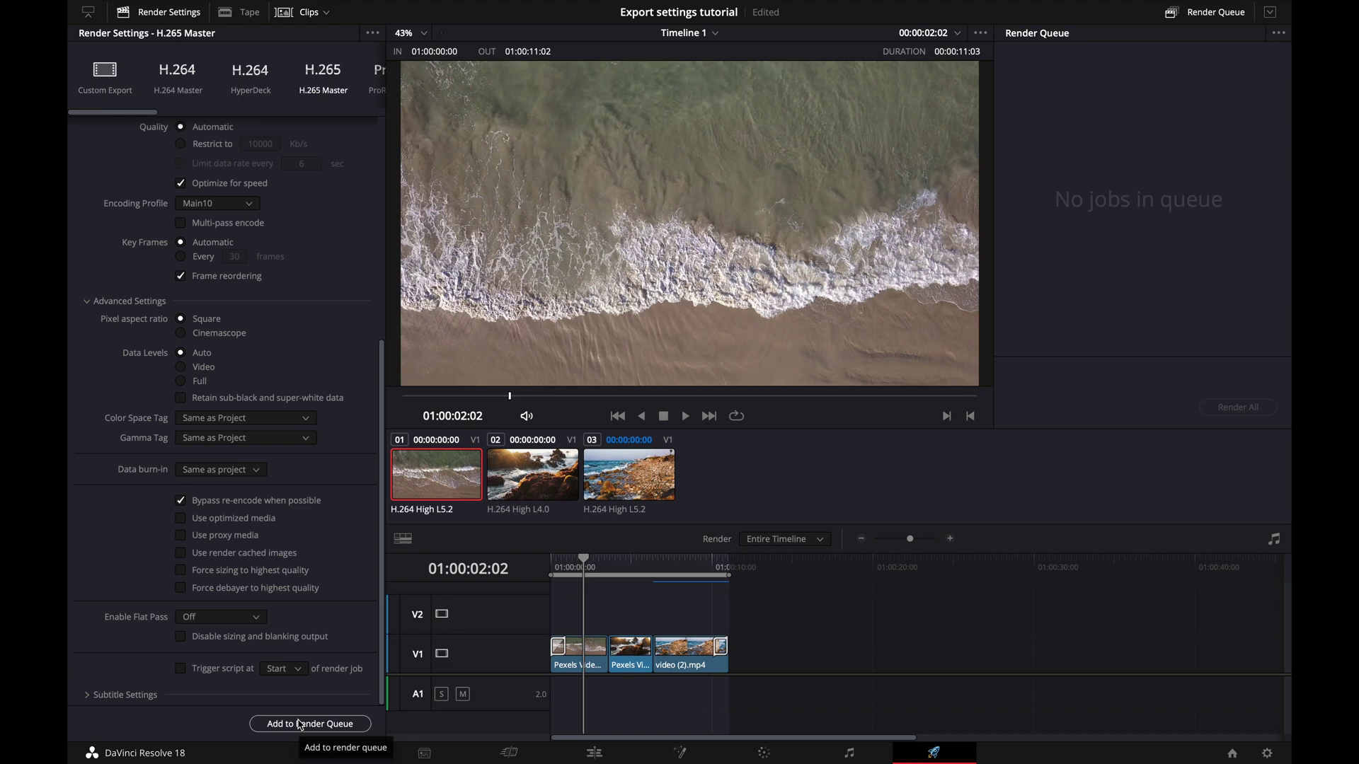
Step: Queue and render Timeline 1 to test video 1.mov, then open the completed job's options
left_click(300, 724)
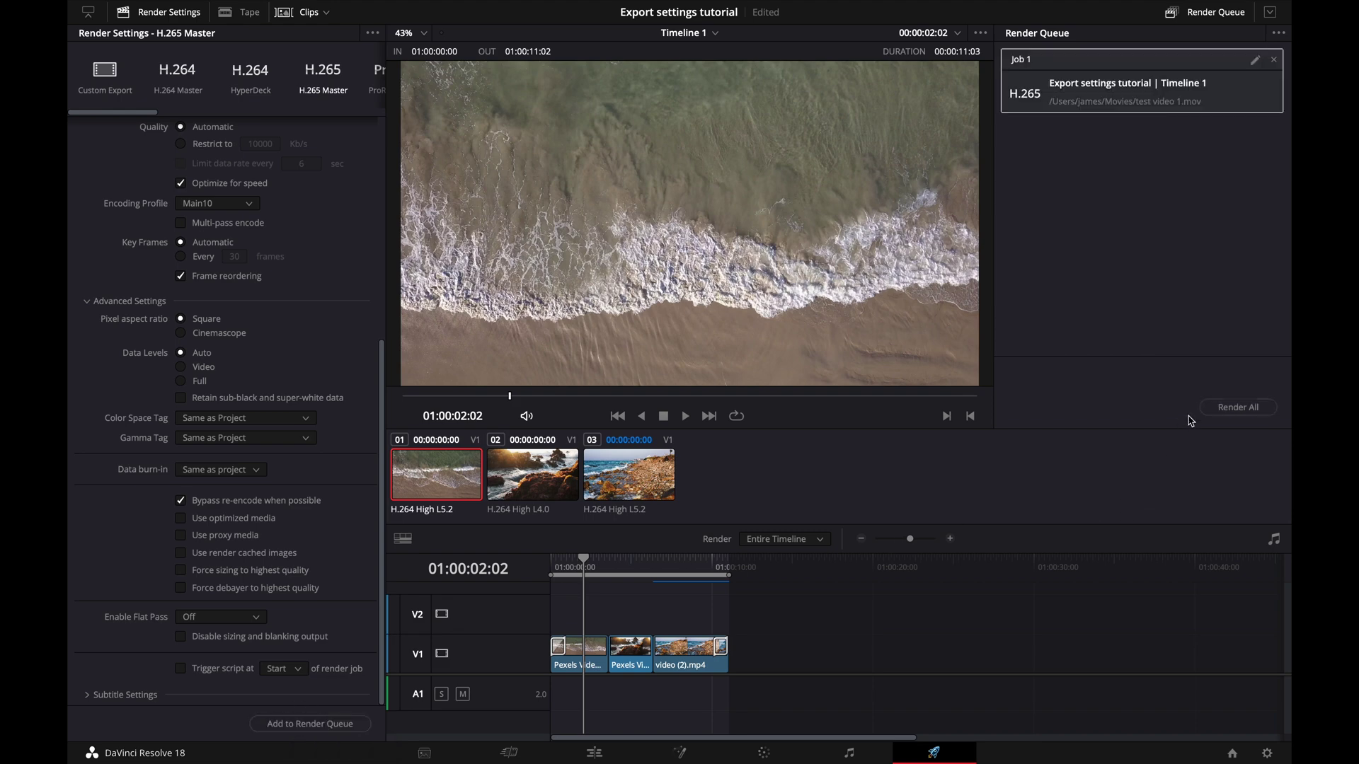
left_click(1213, 416)
right_click(1150, 95)
Step: Reveal the finished render test video 1.mov in the Movies folder in Finder
left_click(1180, 116)
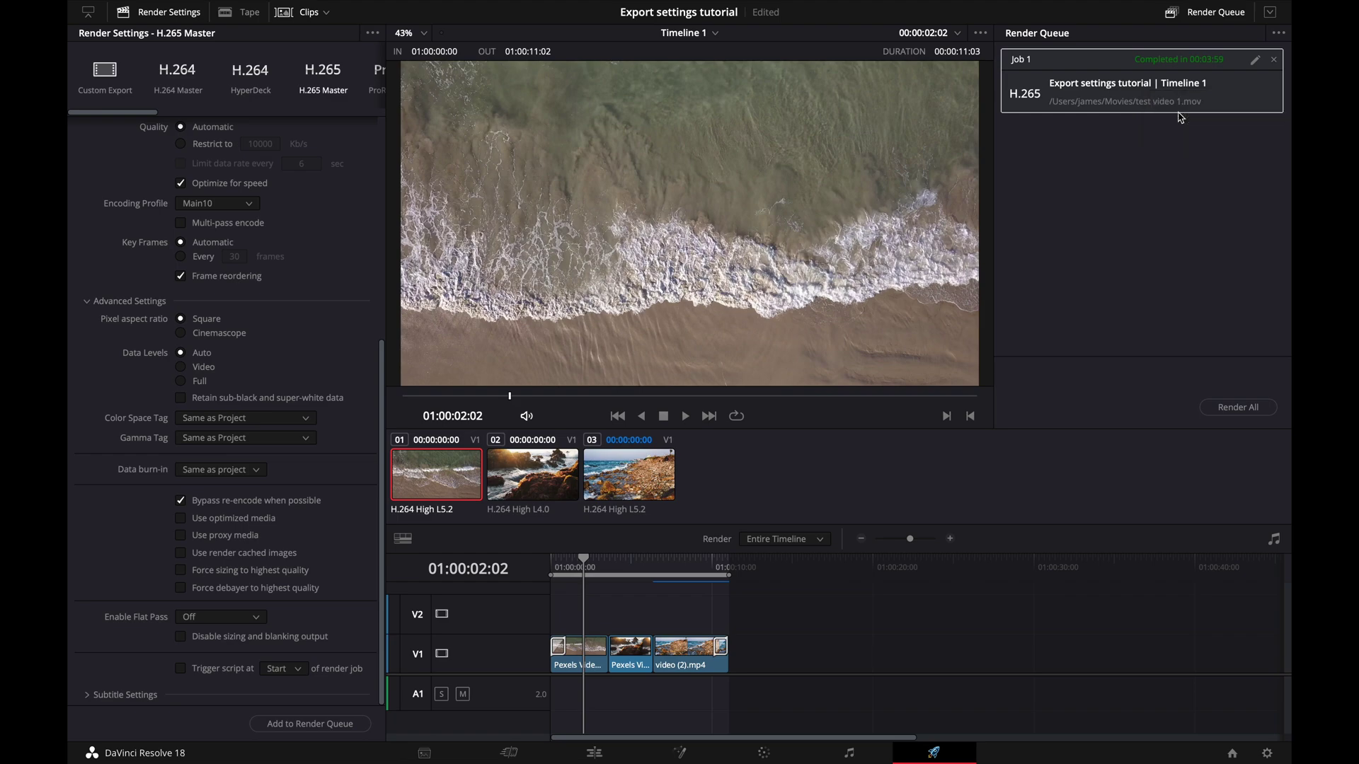